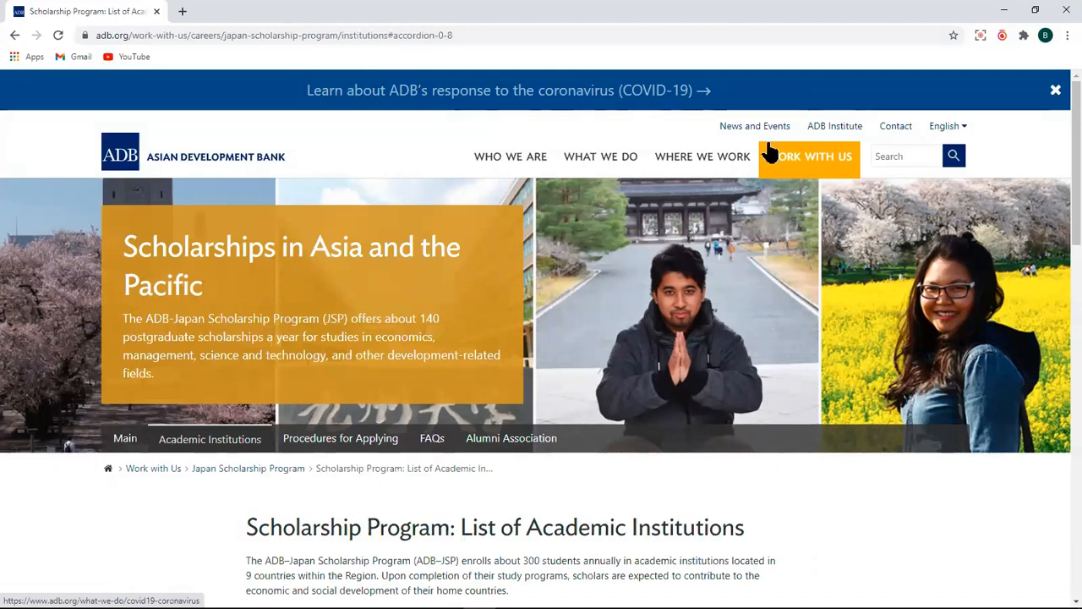
- Open the scholarship's Procedures for Applying page at its application forms and switch to the jsp-information-sheet document in Word
{"action": "left_click", "coordinate": [352, 436]}
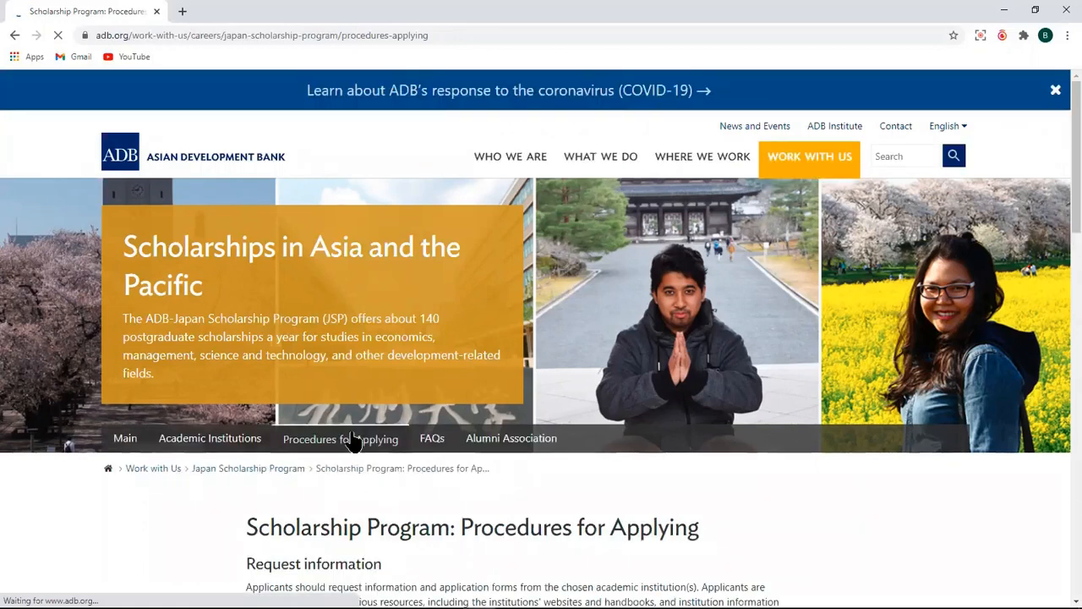
{"action": "scroll", "coordinate": [431, 541], "scroll_direction": "down", "scroll_amount": 7}
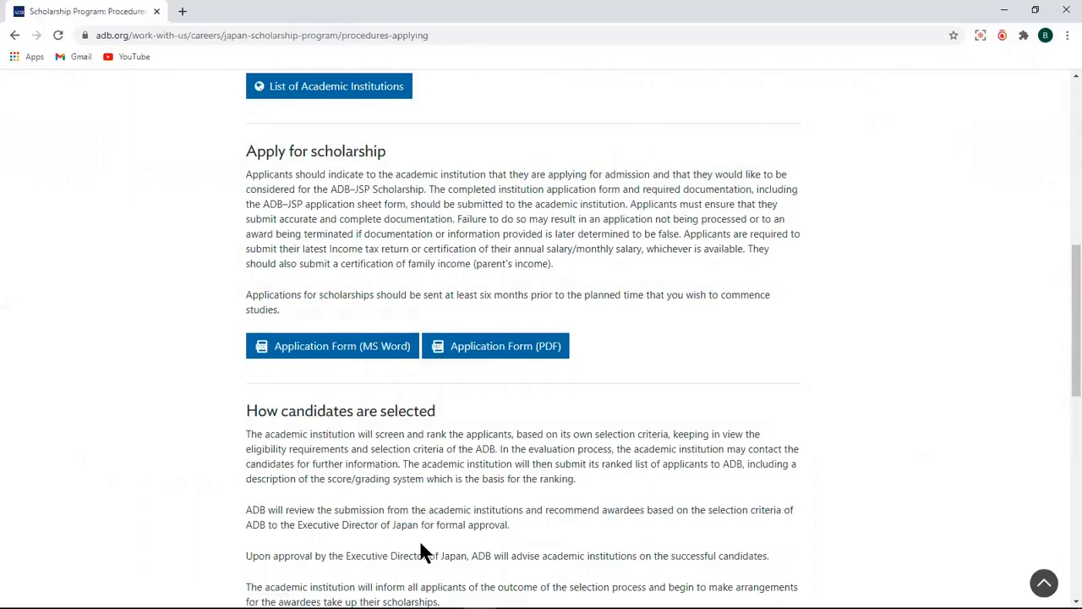
{"action": "mouse_move", "coordinate": [420, 607]}
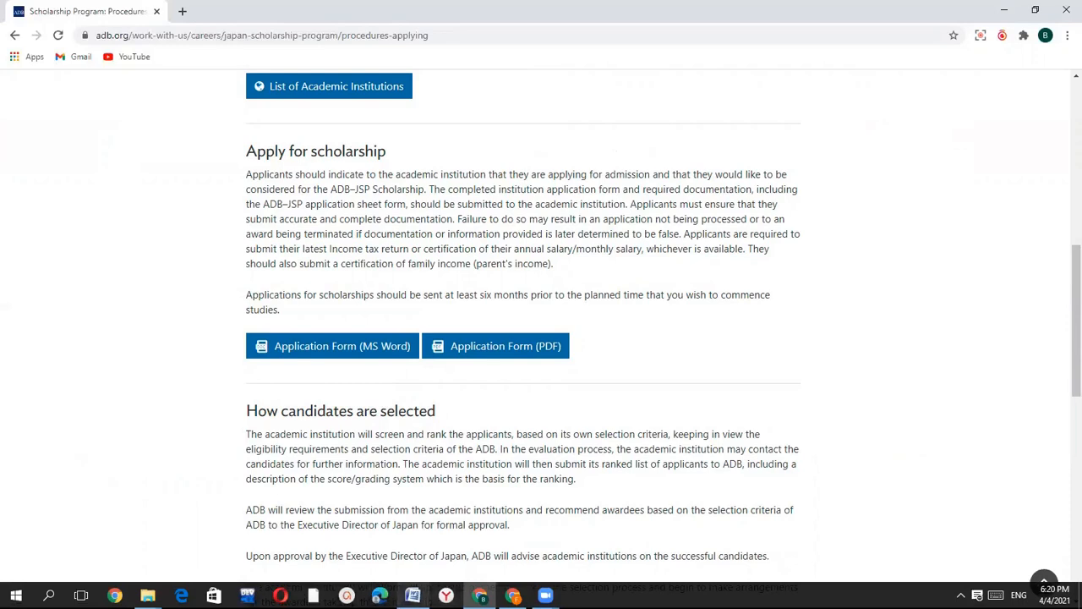
{"action": "left_click", "coordinate": [413, 531]}
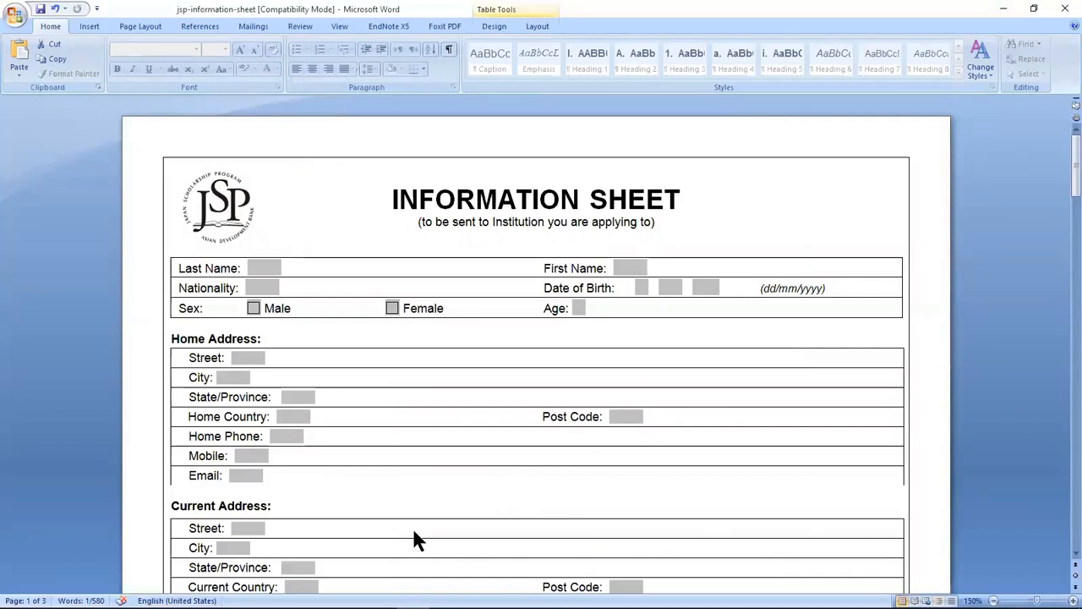
- Fill in the applicant's last name and first name, and set the nationality to Pakistani
{"action": "left_click", "coordinate": [263, 268]}
{"action": "left_click", "coordinate": [628, 266]}
{"action": "left_click", "coordinate": [270, 268]}
{"action": "type", "text": "Ahmed"}
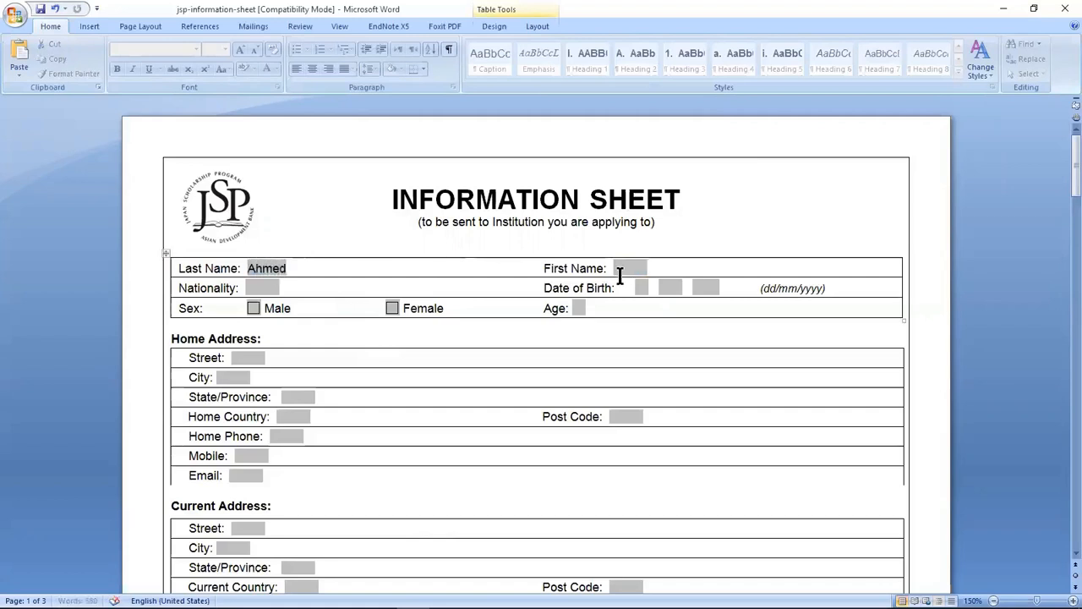
{"action": "left_click", "coordinate": [622, 269]}
{"action": "type", "text": "xyz"}
{"action": "left_click", "coordinate": [263, 287]}
{"action": "type", "text": "Pakistani"}
- Fill in the day, month and year of the applicant's date of birth
{"action": "left_click", "coordinate": [642, 288]}
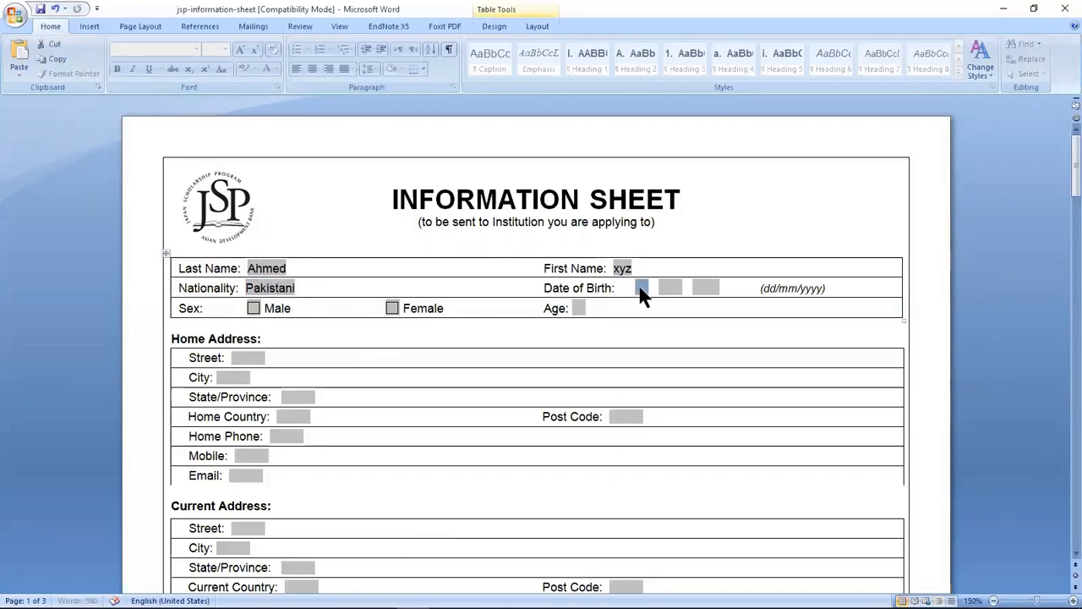
{"action": "type", "text": "1"}
{"action": "key", "text": "Tab"}
{"action": "key", "text": "Tab"}
{"action": "type", "text": "1"}
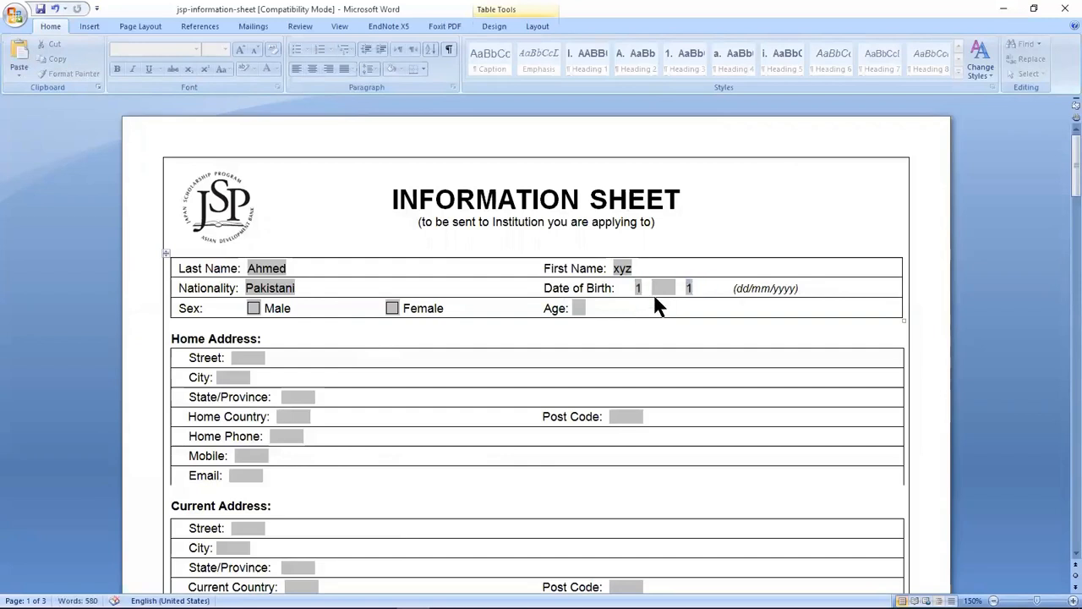
{"action": "type", "text": "1"}
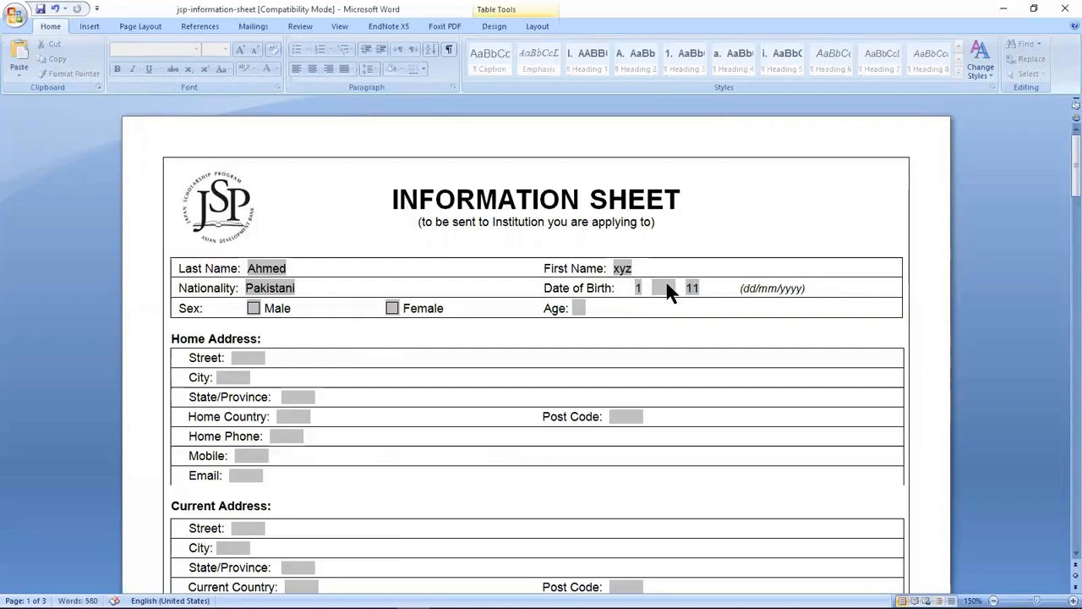
{"action": "left_click", "coordinate": [665, 287]}
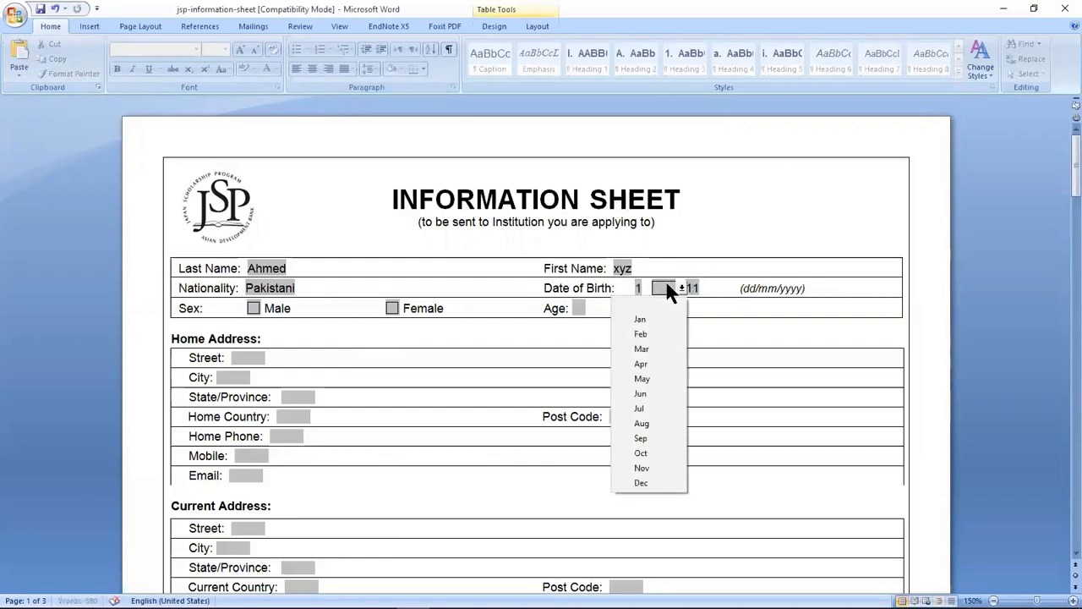
{"action": "left_click", "coordinate": [636, 318]}
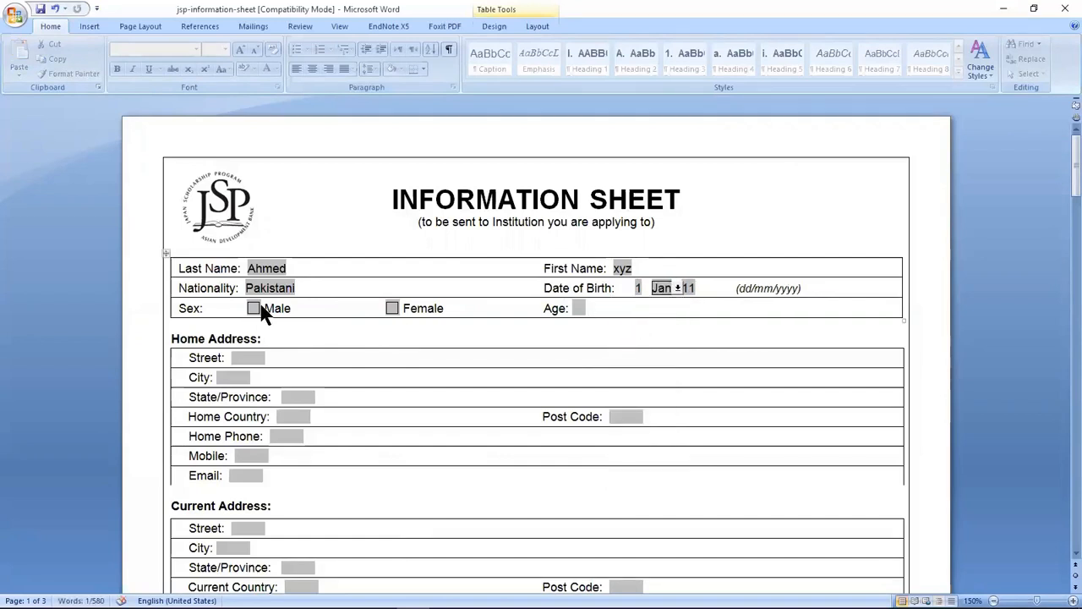
{"action": "left_click", "coordinate": [392, 308]}
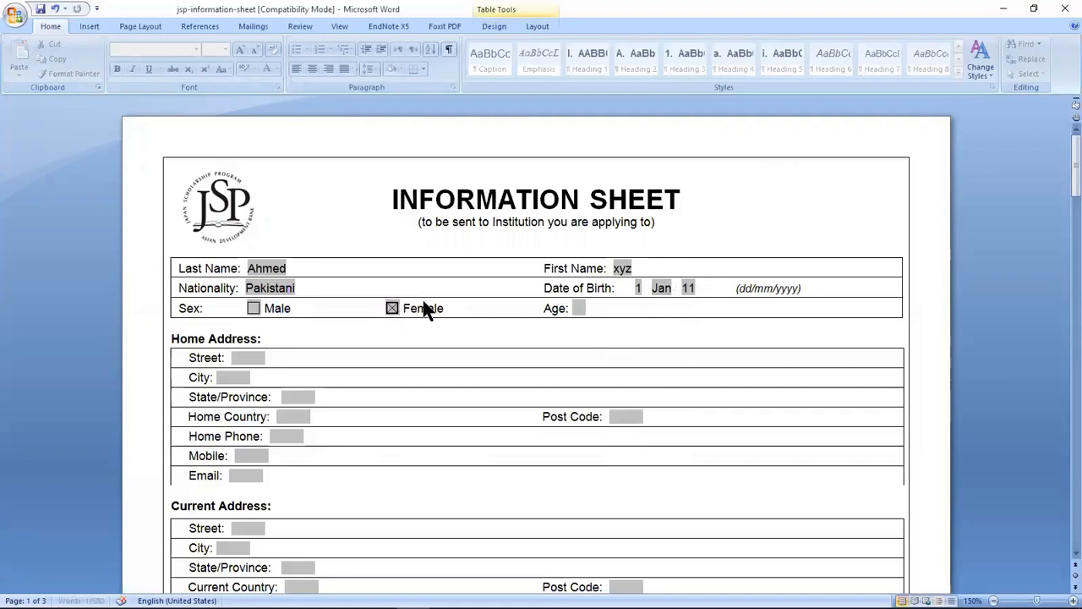
{"action": "left_click", "coordinate": [253, 307]}
{"action": "left_click", "coordinate": [252, 308]}
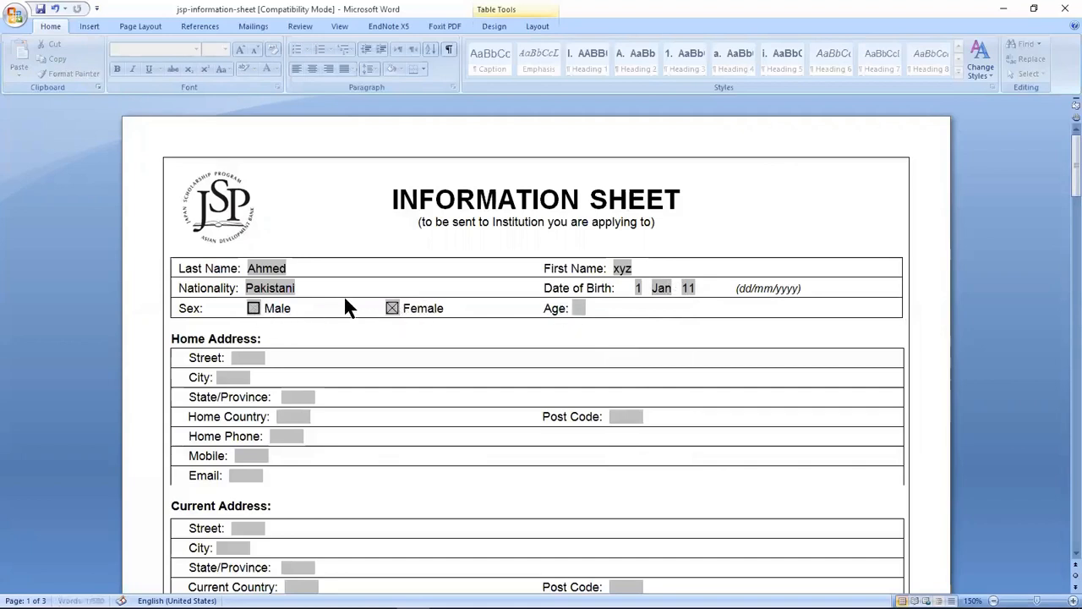
{"action": "left_click", "coordinate": [392, 308]}
- Fill in the street, city, state/province and home country in the Home Address section
{"action": "scroll", "coordinate": [280, 347], "scroll_direction": "down", "scroll_amount": 1}
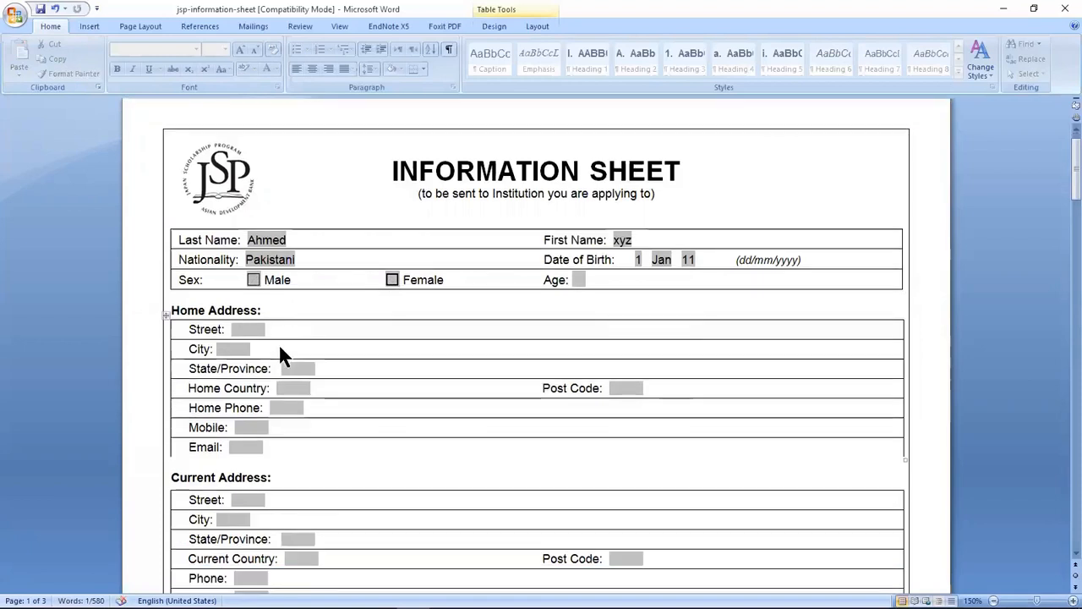
{"action": "left_click", "coordinate": [248, 289]}
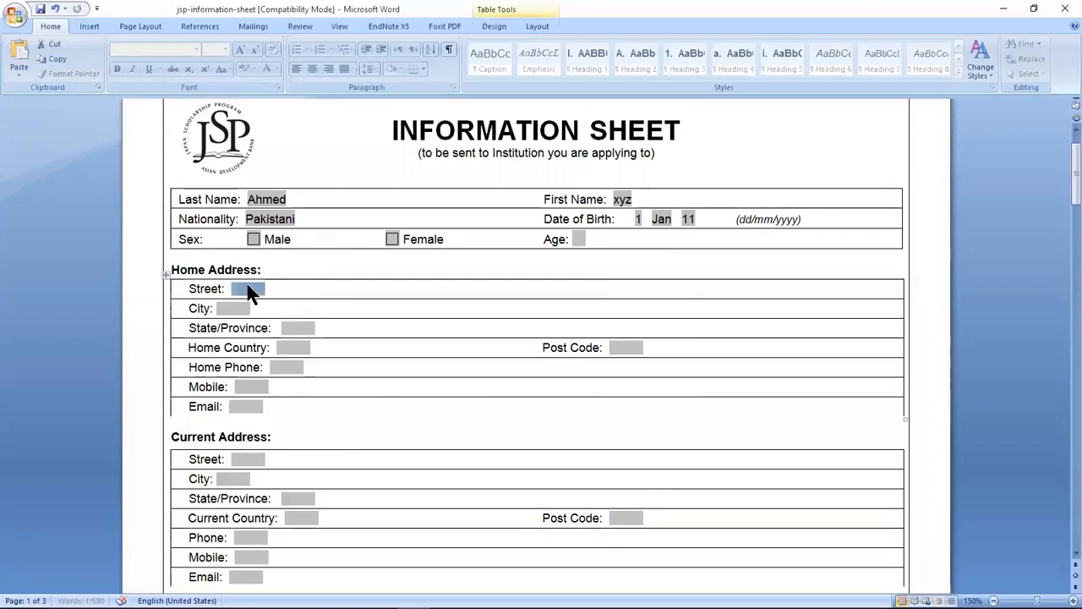
{"action": "type", "text": "123"}
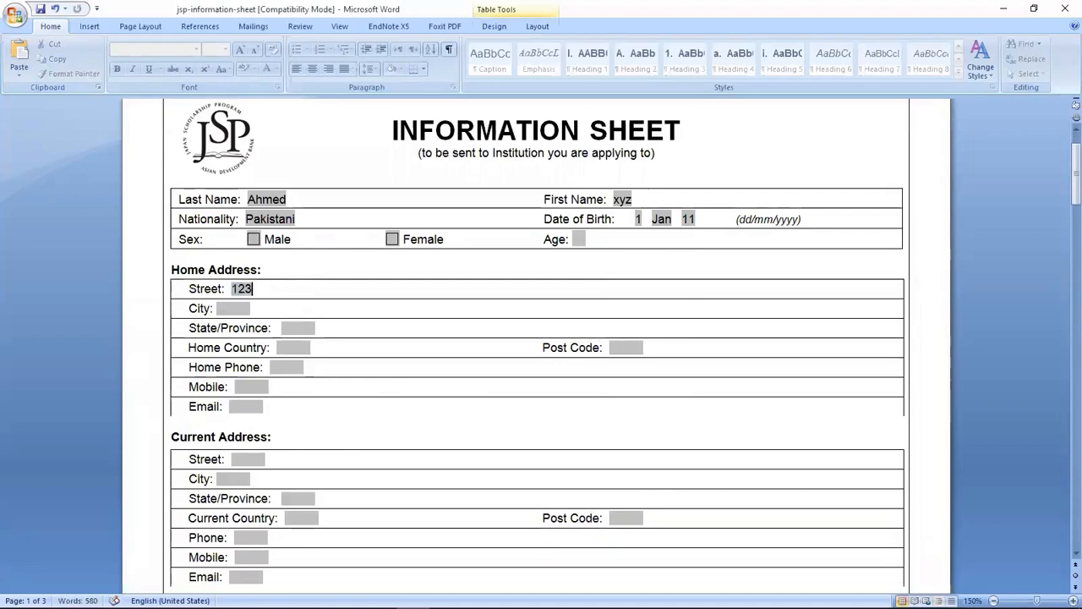
{"action": "key", "text": "Tab"}
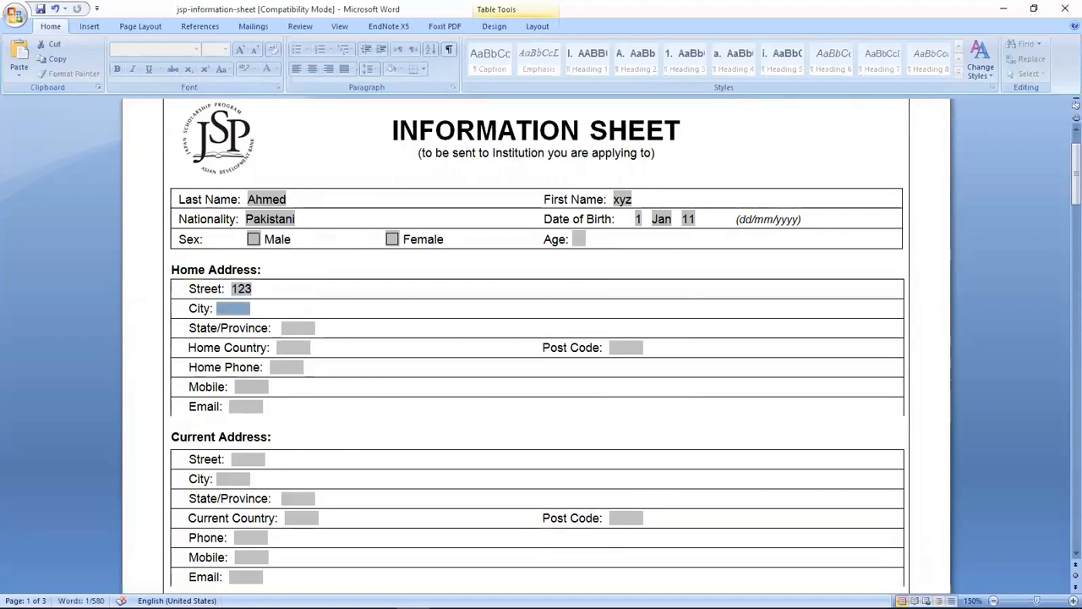
{"action": "type", "text": "l"}
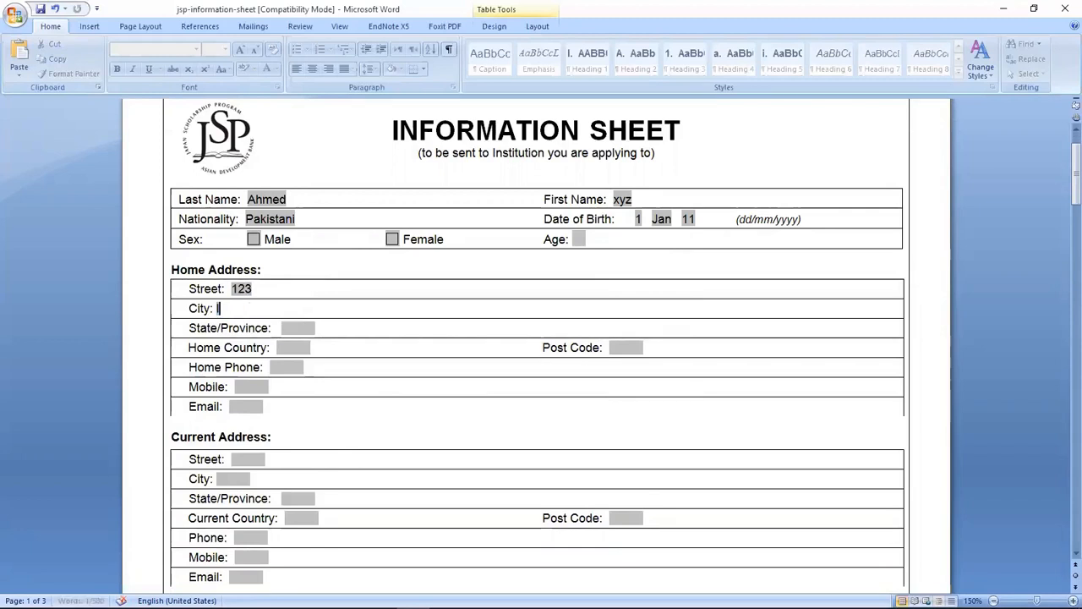
{"action": "type", "text": "ahore"}
{"action": "key", "text": "Tab"}
{"action": "type", "text": "punjab"}
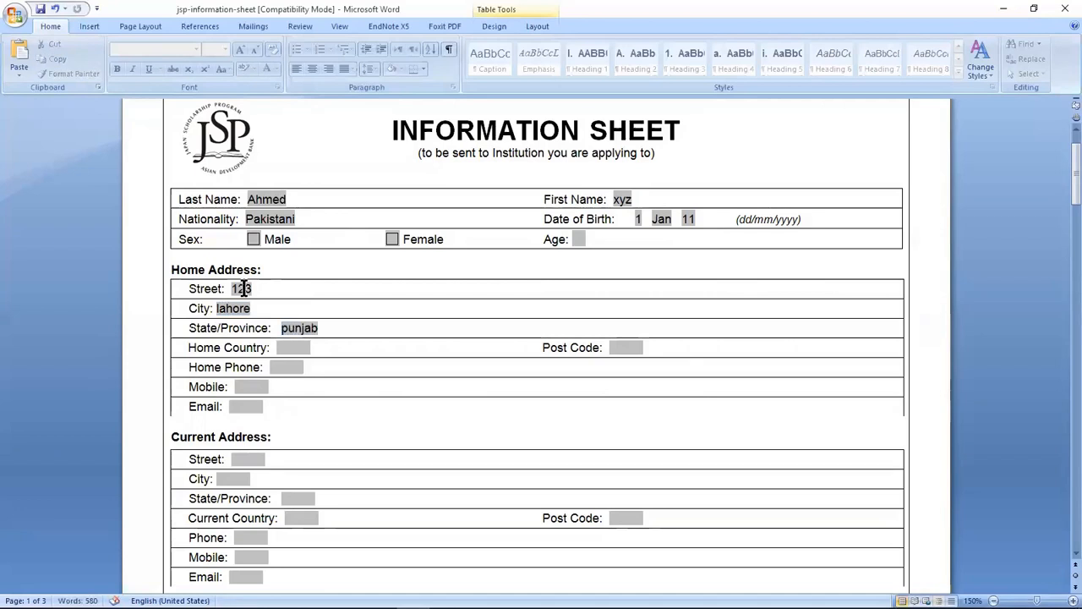
{"action": "key", "text": "Tab"}
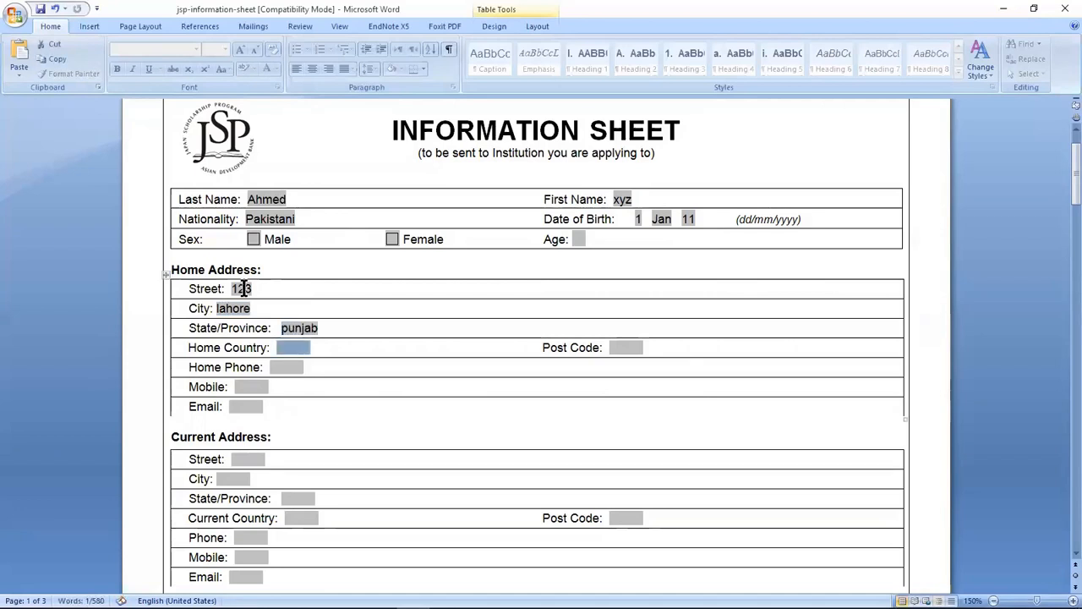
{"action": "type", "text": "pakistan"}
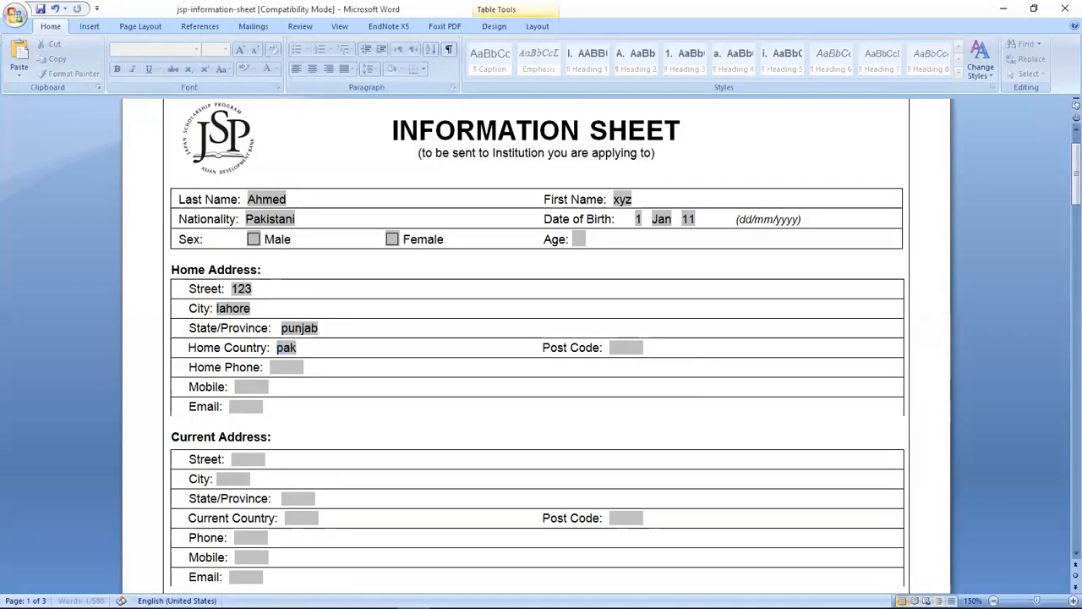
{"action": "key", "text": "Tab"}
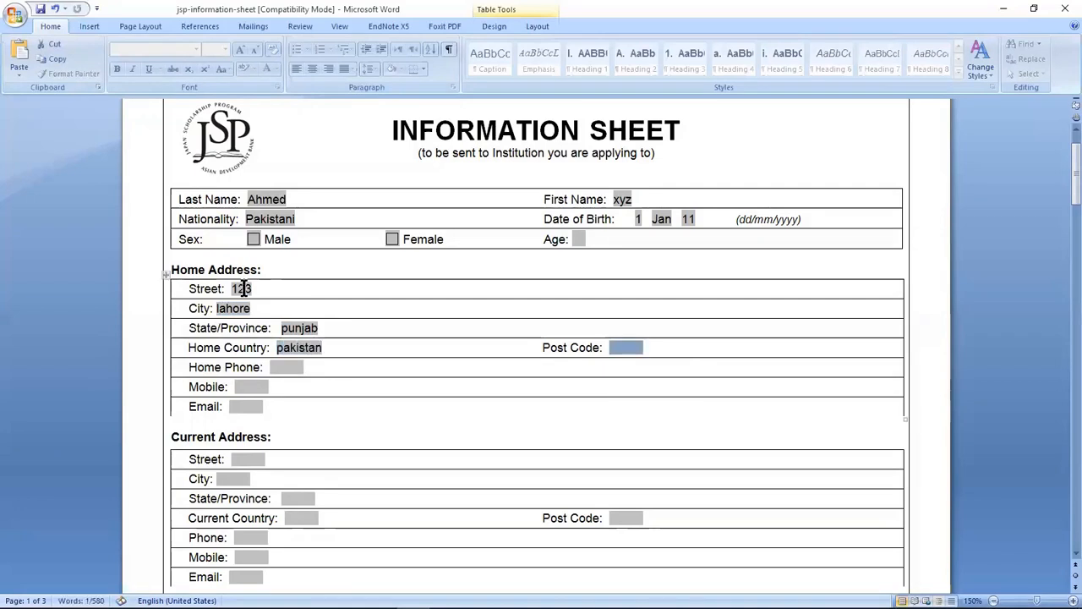
- Enter the home phone and mobile numbers in the Home Address section
{"action": "left_click", "coordinate": [285, 367]}
{"action": "type", "text": "12345"}
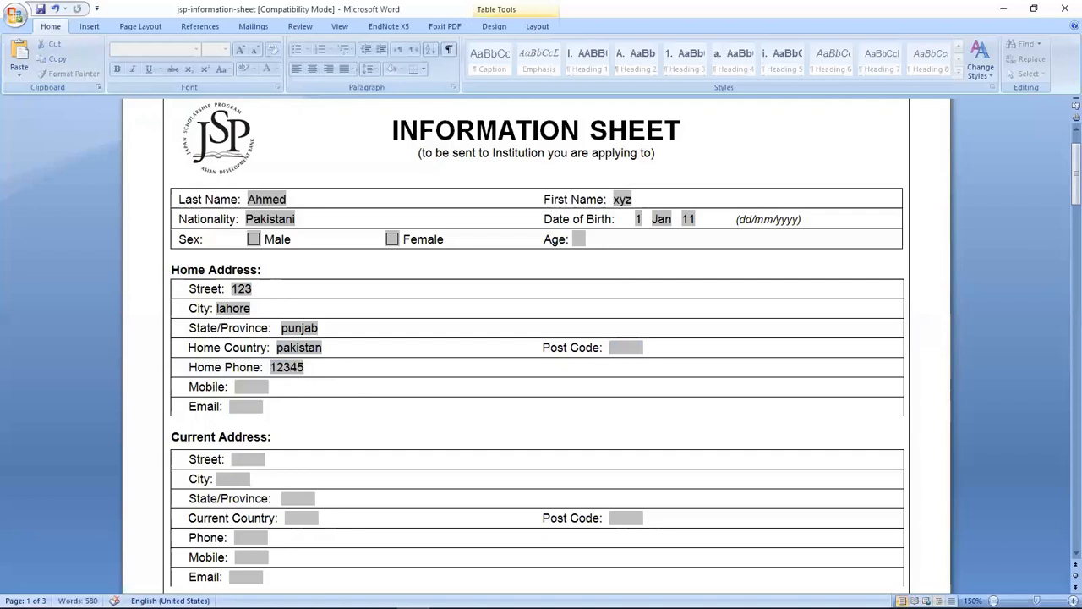
{"action": "left_click", "coordinate": [246, 385]}
{"action": "type", "text": "0300-xxxx"}
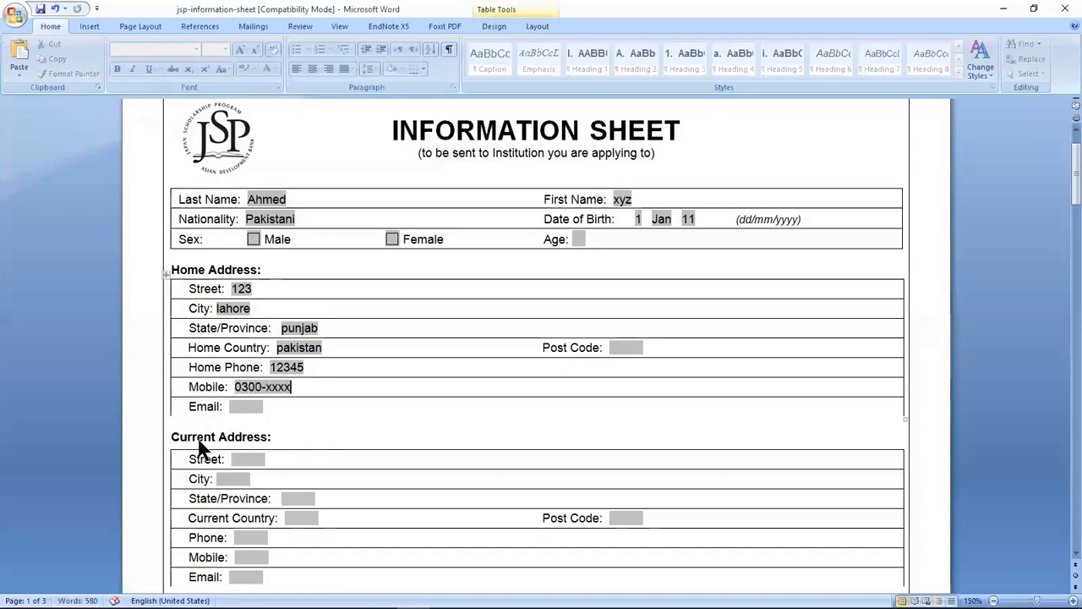
{"action": "left_click", "coordinate": [248, 402]}
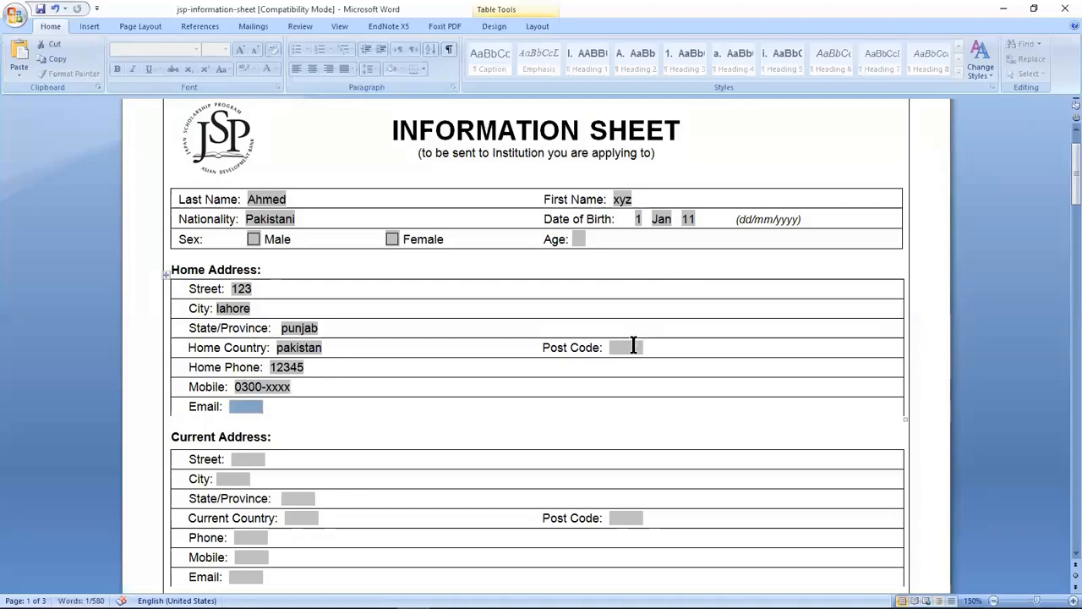
- Fill in the post code in the Home Address section
{"action": "left_click", "coordinate": [633, 347]}
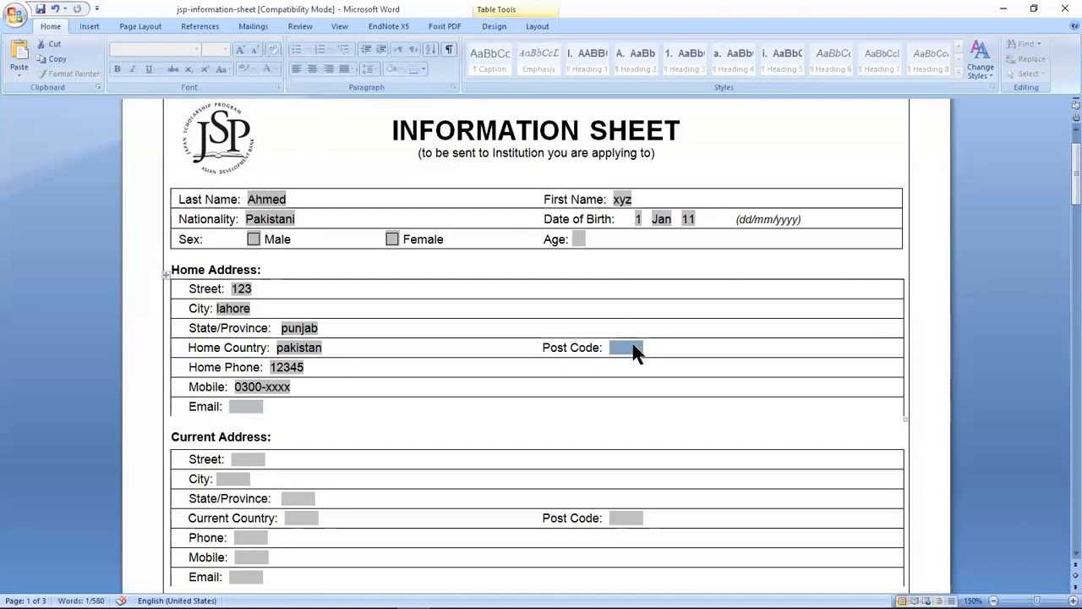
{"action": "type", "text": "+"}
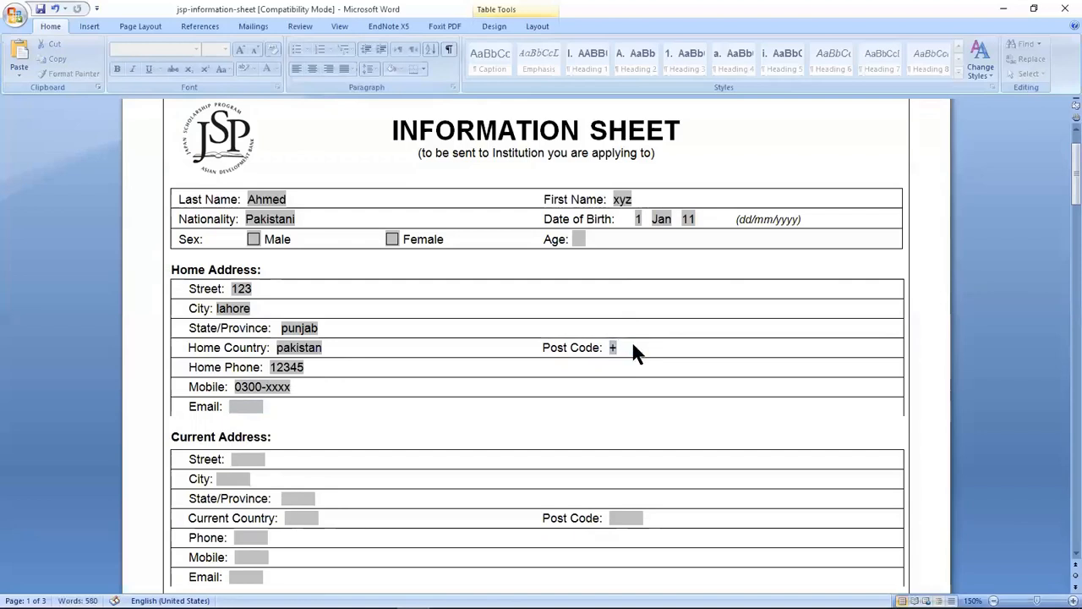
{"action": "type", "text": "92"}
- Fill in the street, city, state/province and business country in the Office Address section
{"action": "scroll", "coordinate": [485, 451], "scroll_direction": "down", "scroll_amount": 5}
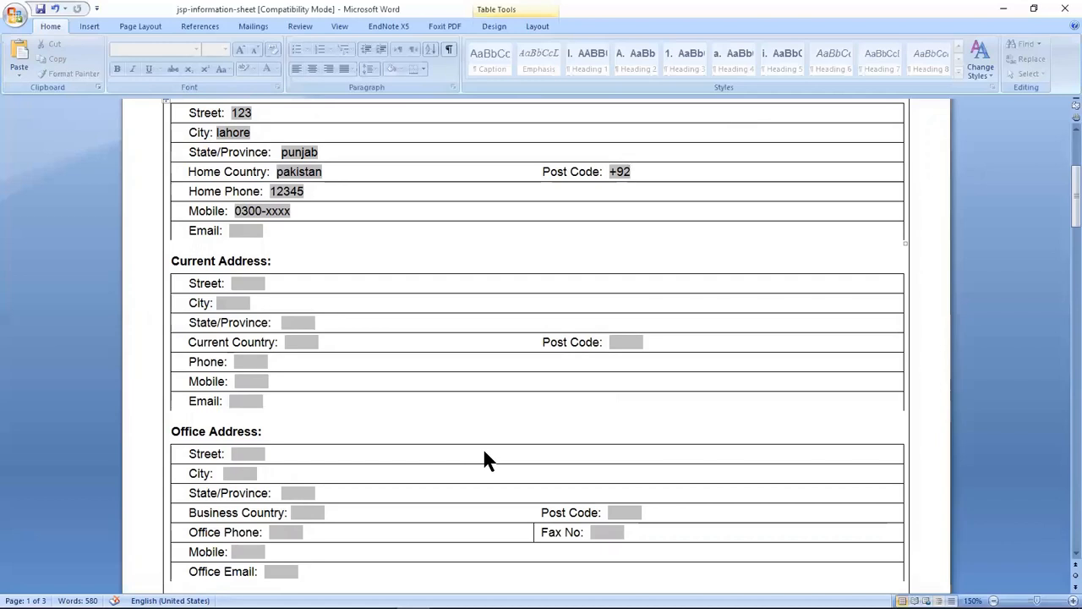
{"action": "scroll", "coordinate": [484, 451], "scroll_direction": "down", "scroll_amount": 5}
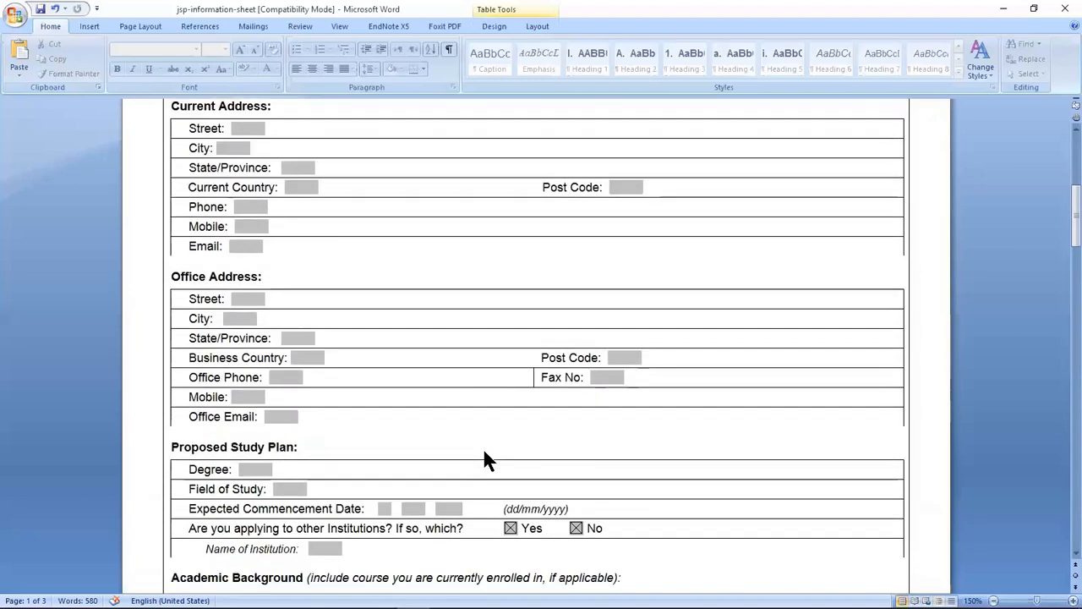
{"action": "left_click", "coordinate": [250, 299]}
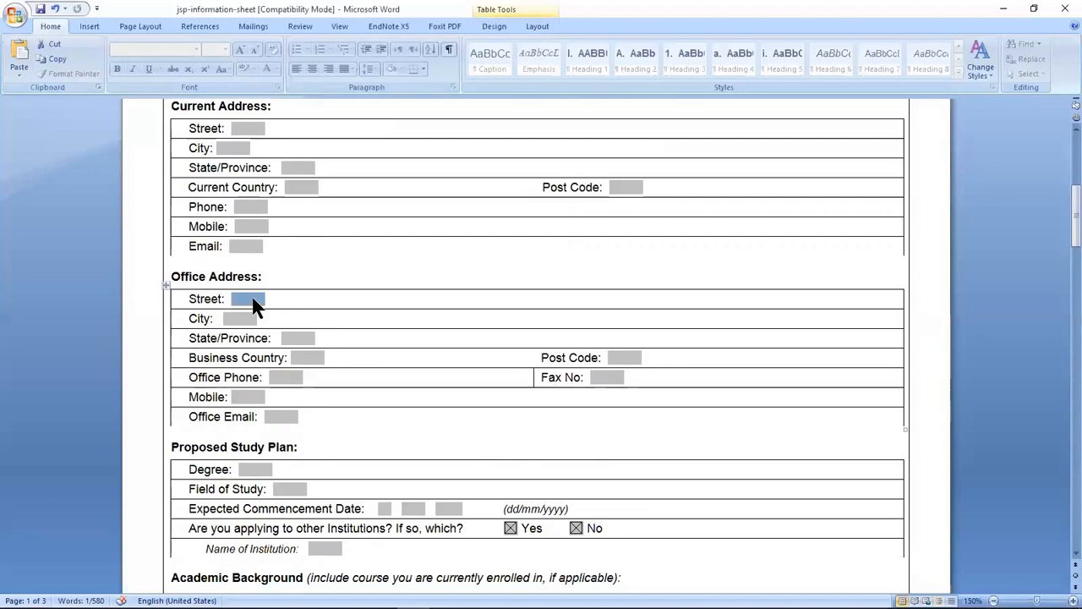
{"action": "type", "text": "123"}
{"action": "key", "text": "Tab"}
{"action": "type", "text": "xyz"}
{"action": "key", "text": "Tab"}
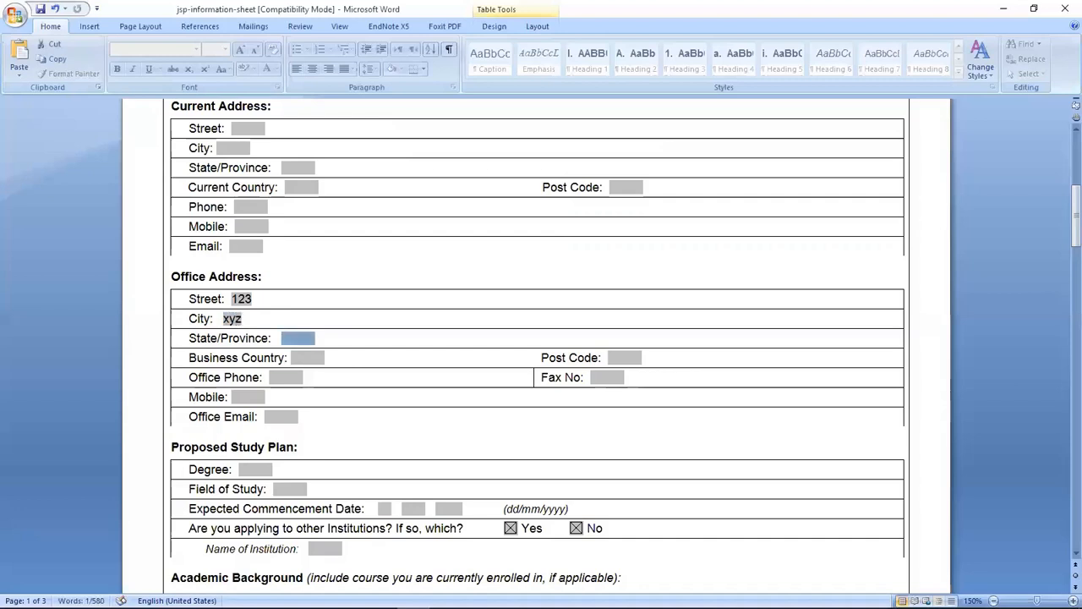
{"action": "type", "text": "xyz"}
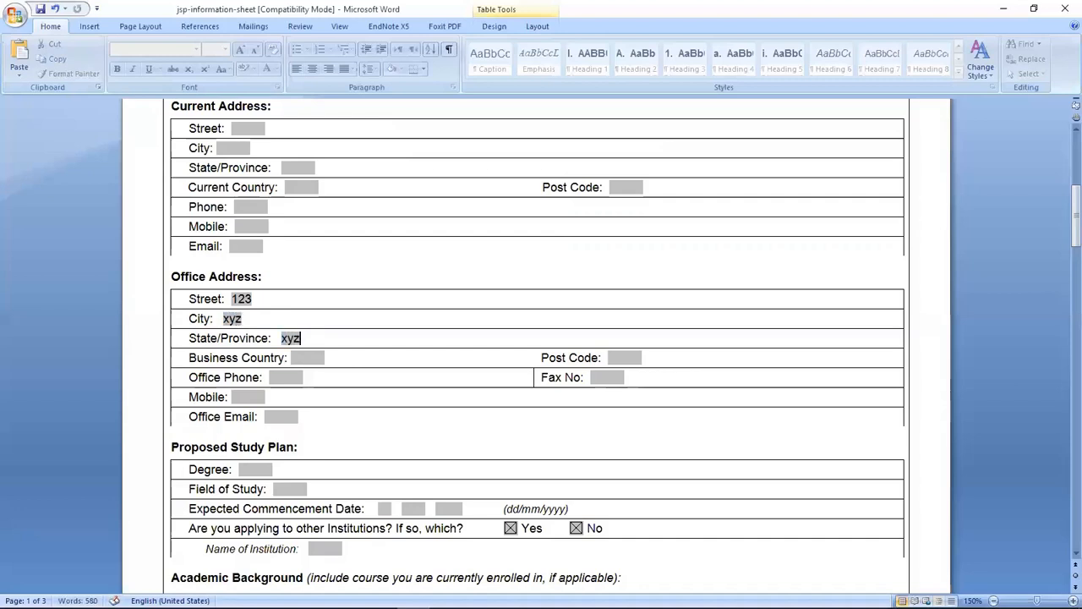
{"action": "key", "text": "Tab"}
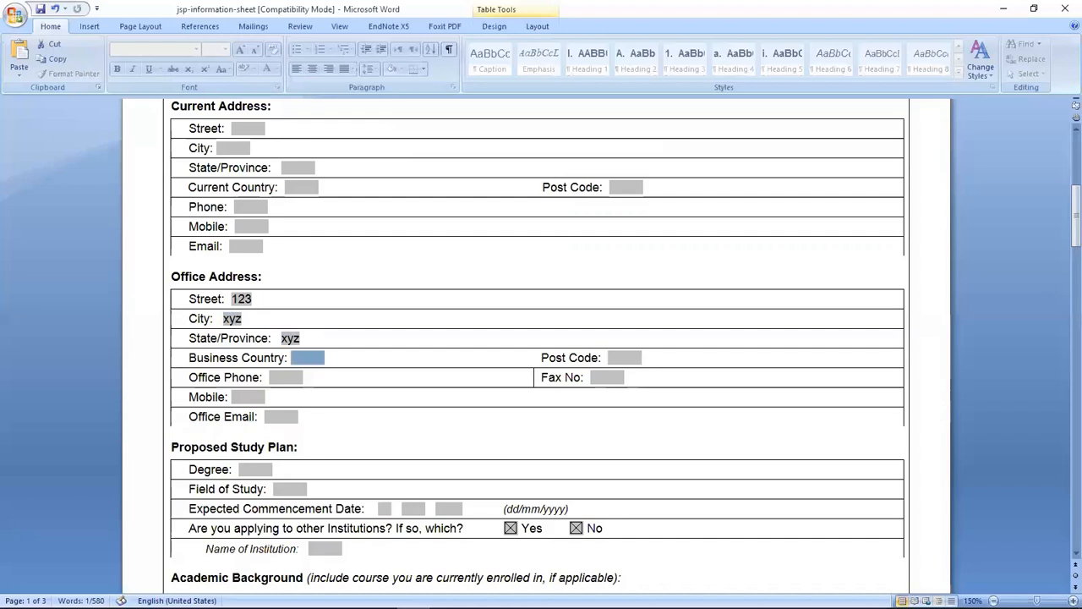
{"action": "type", "text": "abc"}
- Leave the office post code blank and enter the office phone number
{"action": "key", "text": "Tab"}
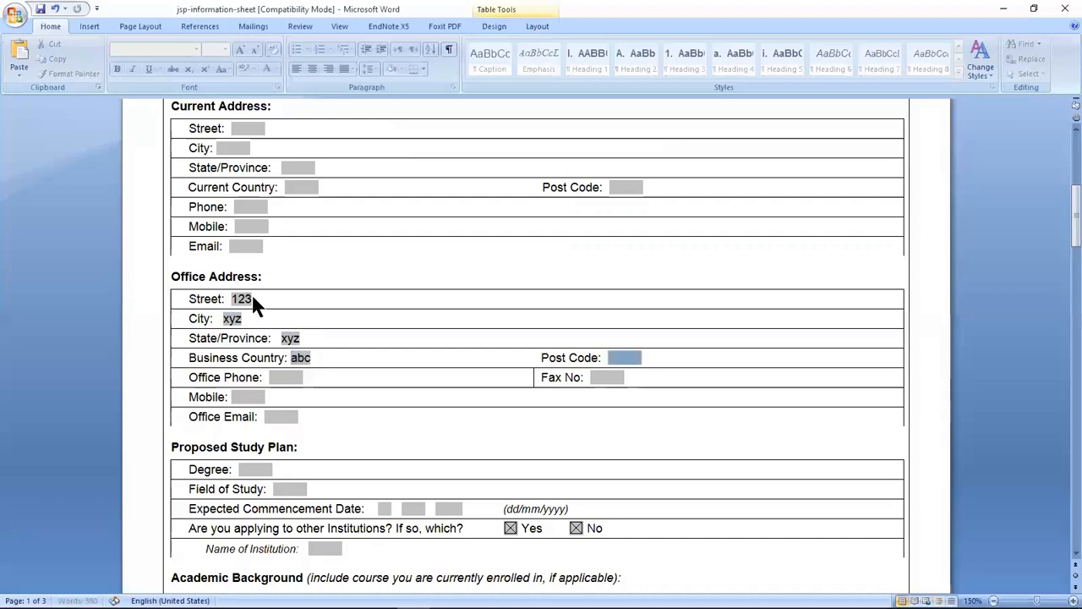
{"action": "key", "text": "Tab"}
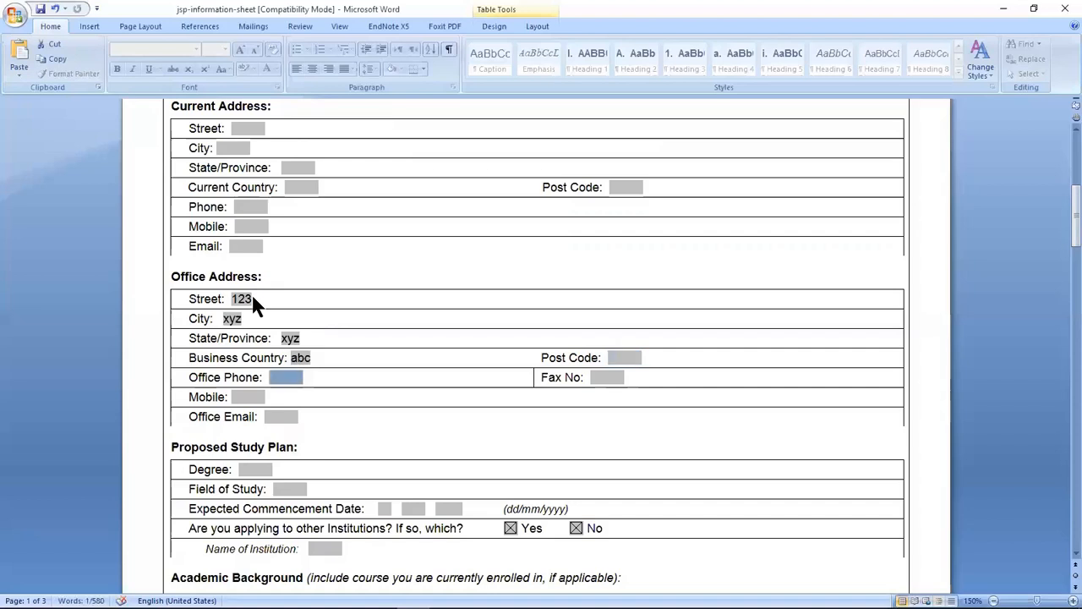
{"action": "type", "text": "0300-xx"}
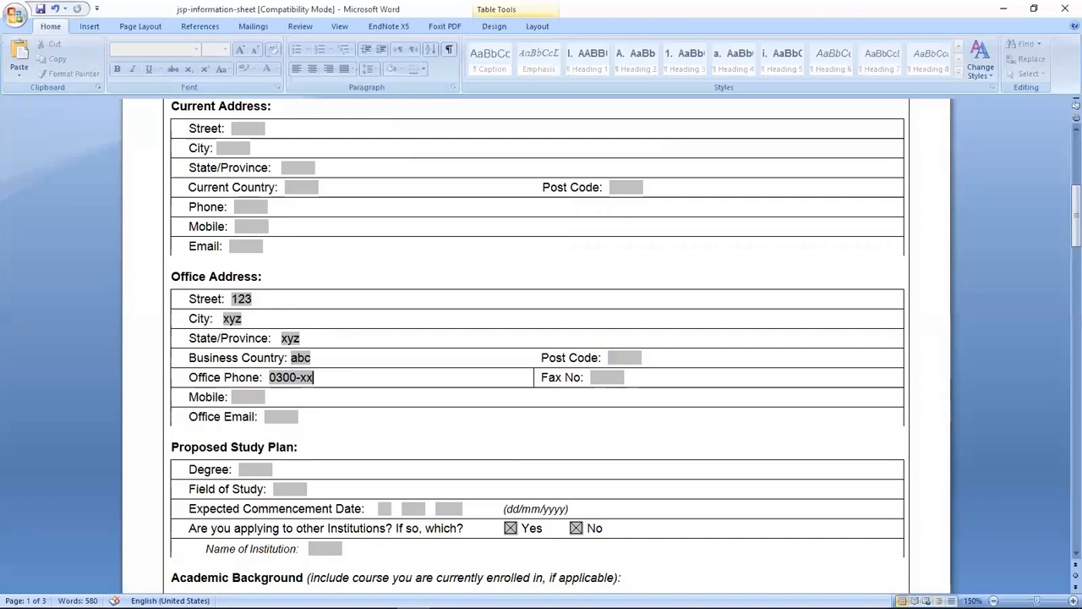
- Enter the fax number and office email in the Office Address section, leaving the mobile field blank
{"action": "key", "text": "Tab"}
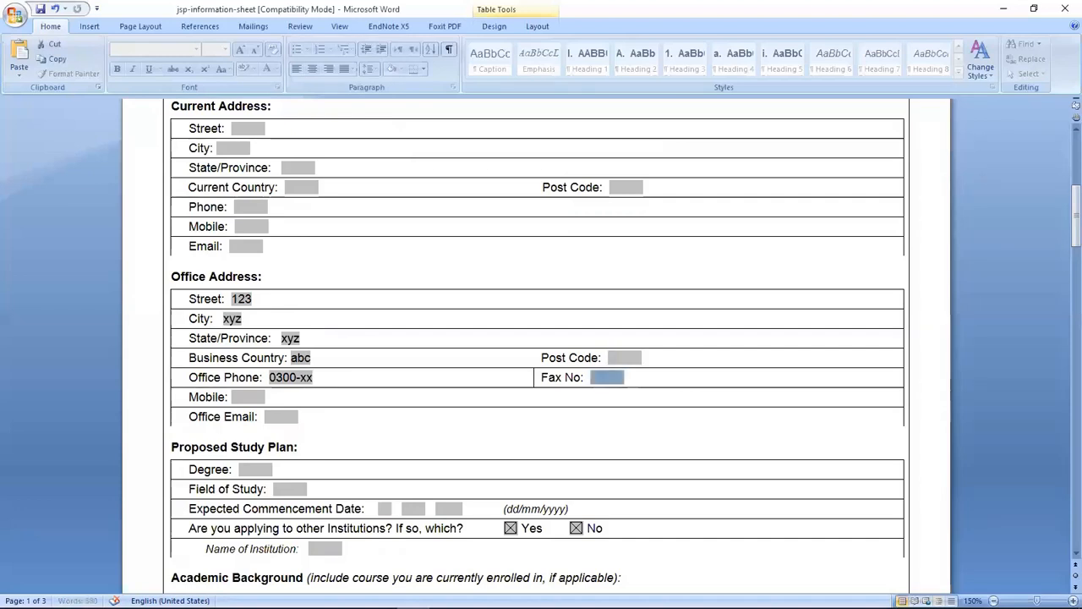
{"action": "type", "text": "123"}
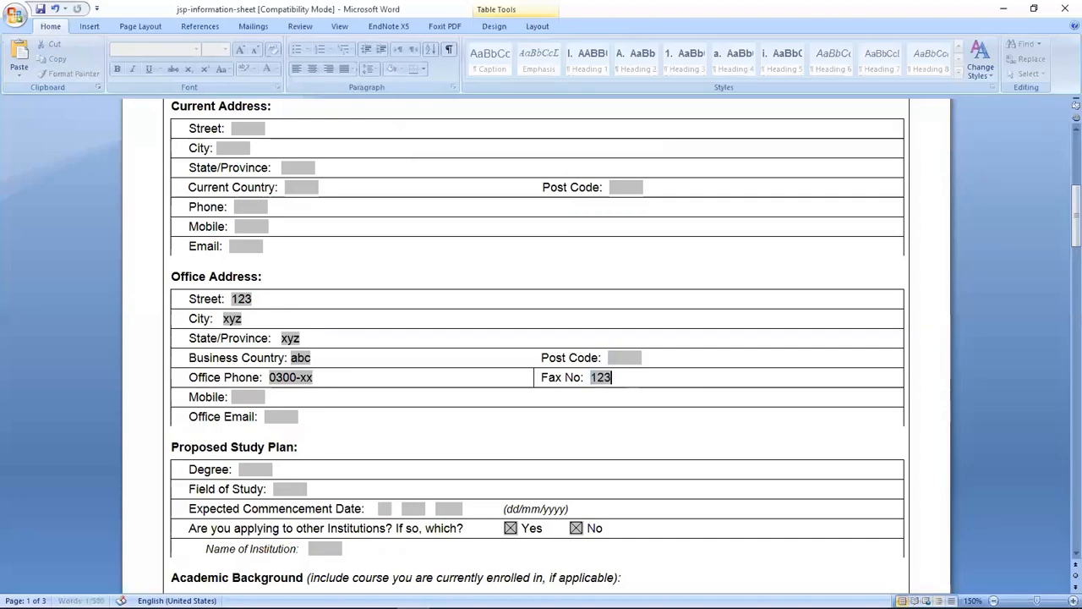
{"action": "type", "text": "4xxx"}
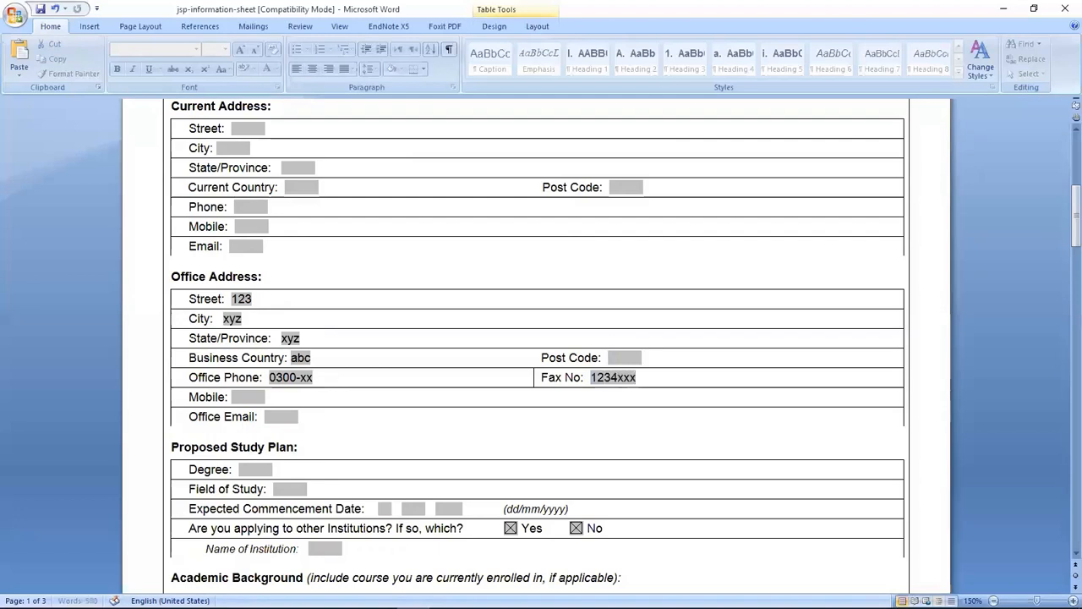
{"action": "left_click", "coordinate": [238, 394]}
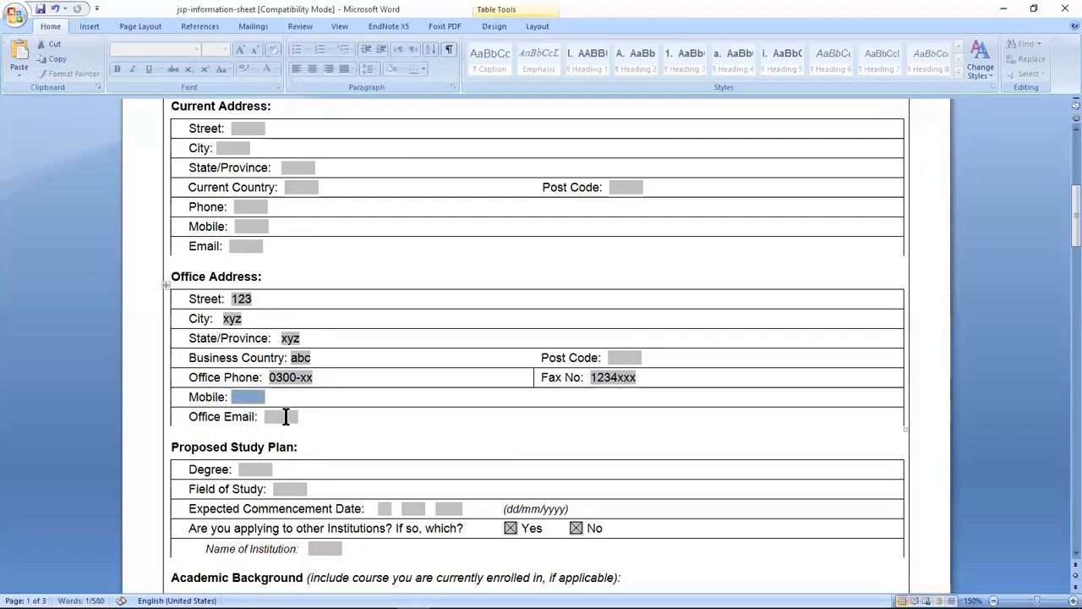
{"action": "left_click", "coordinate": [284, 413]}
{"action": "type", "text": "xy"}
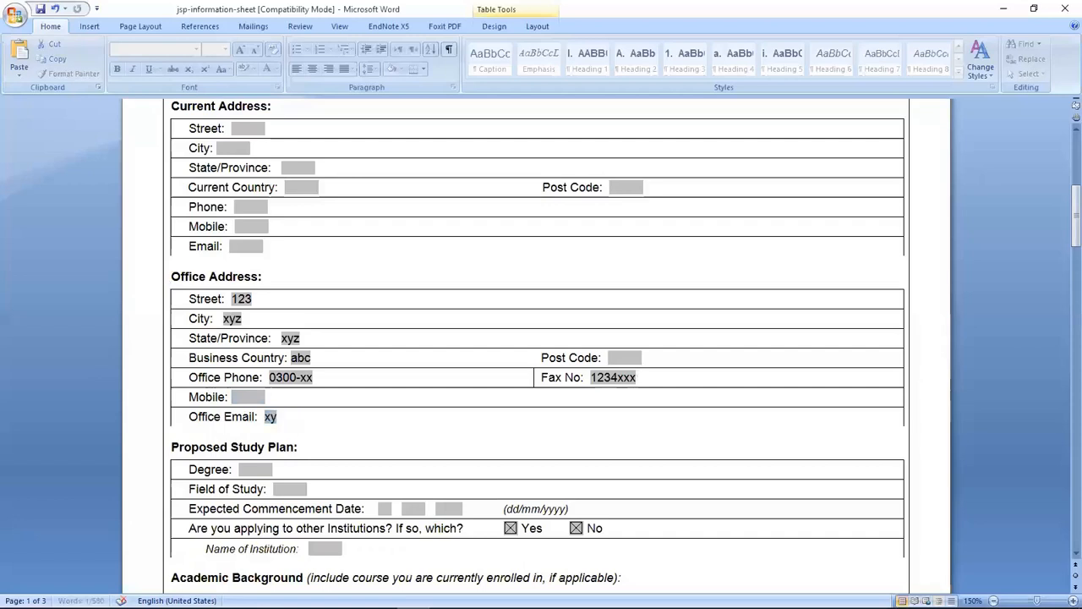
{"action": "type", "text": "z@"}
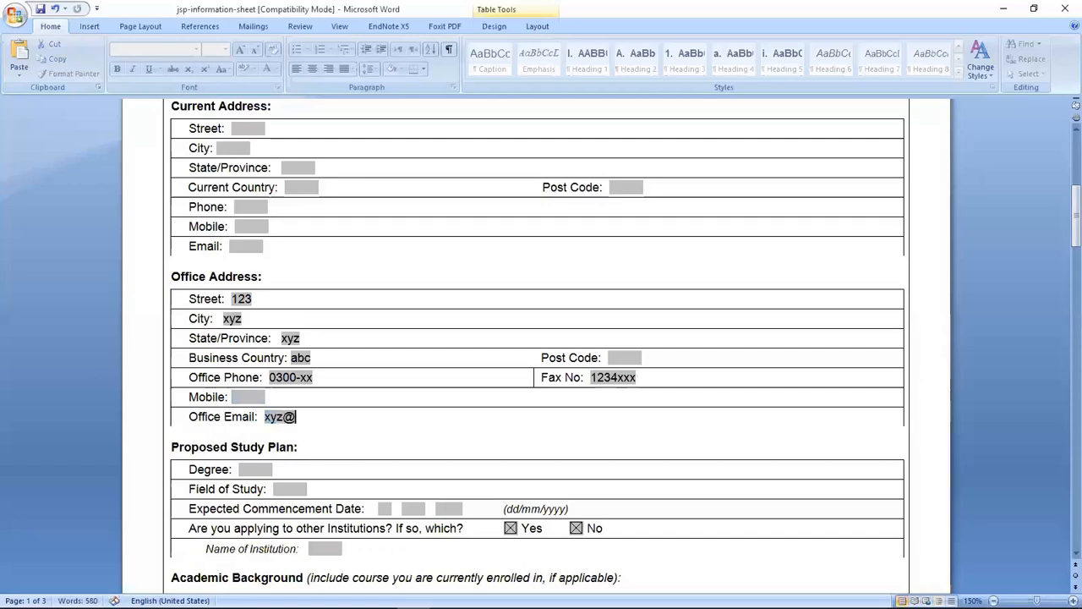
{"action": "type", "text": "gmail.com"}
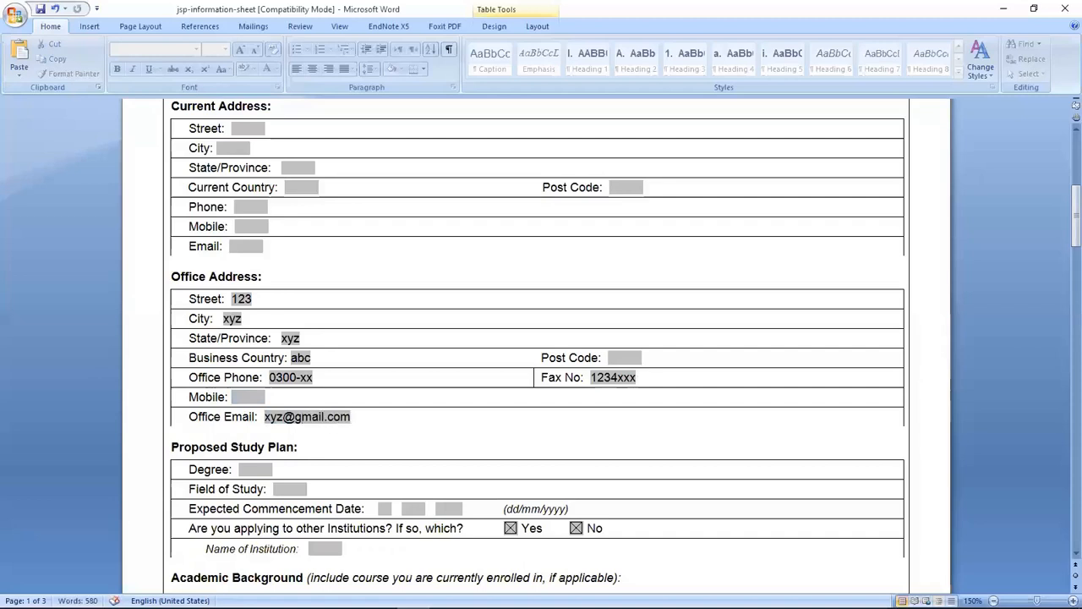
- Fill in the Proposed Study Plan with degree "Masters" and field of study "Masters in business administration"
{"action": "scroll", "coordinate": [583, 264], "scroll_direction": "down", "scroll_amount": 5}
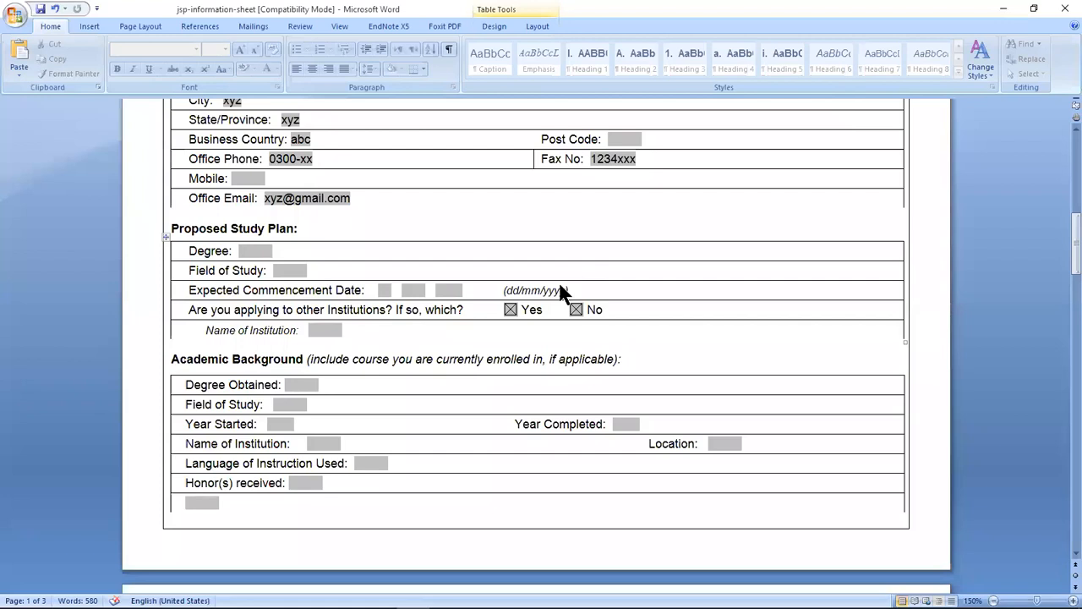
{"action": "left_click", "coordinate": [256, 251]}
{"action": "type", "text": "Masters"}
{"action": "left_click", "coordinate": [297, 272]}
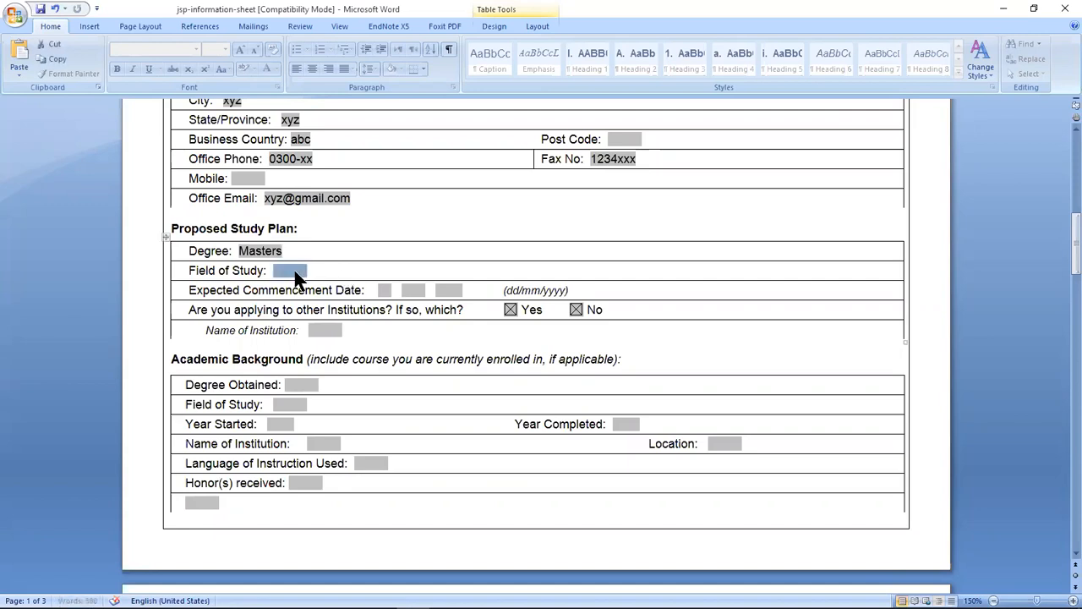
{"action": "type", "text": "Masters in busi"}
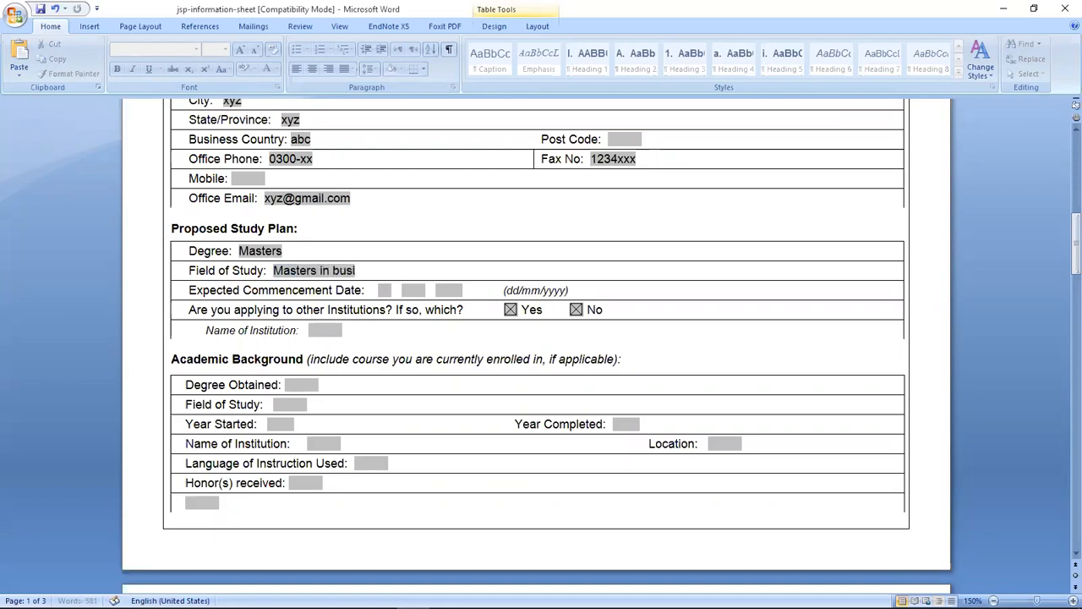
{"action": "type", "text": "ness"}
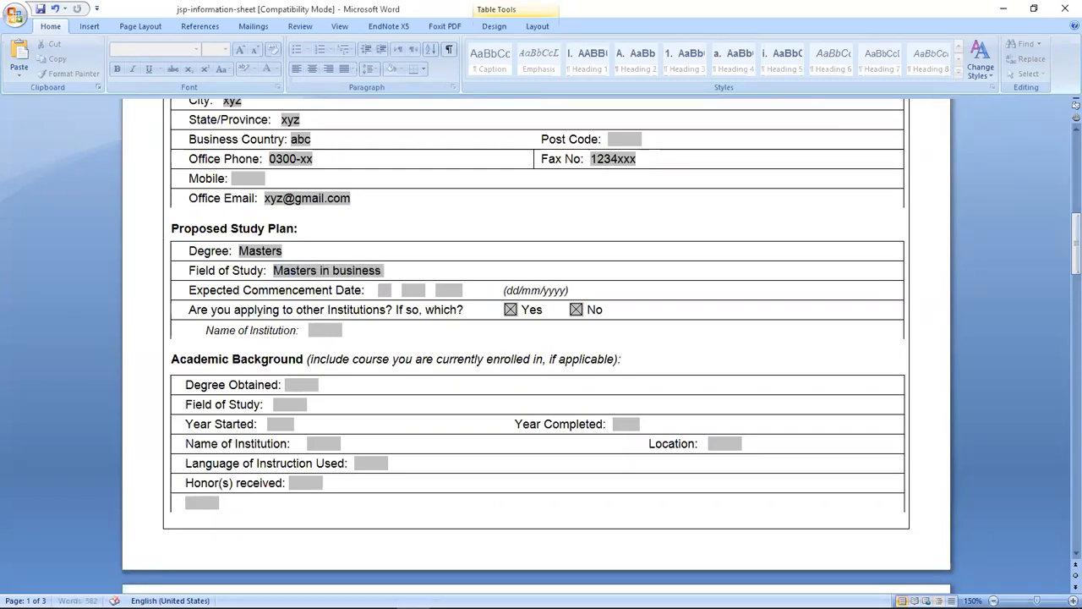
{"action": "type", "text": " administration"}
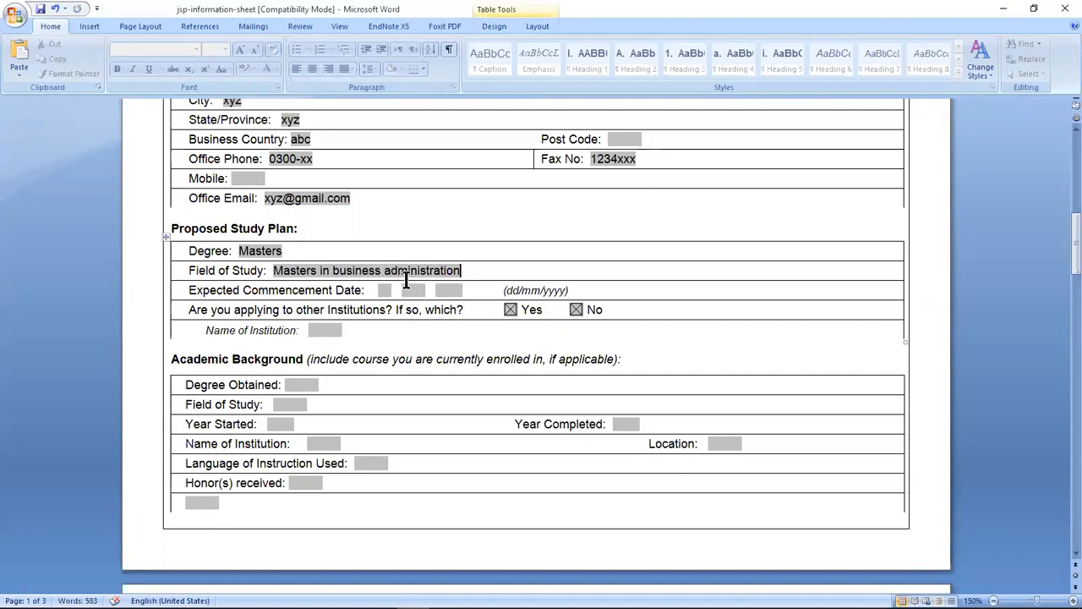
- Set the expected commencement date in the Proposed Study Plan to 8 Oct 21
{"action": "left_click", "coordinate": [385, 289]}
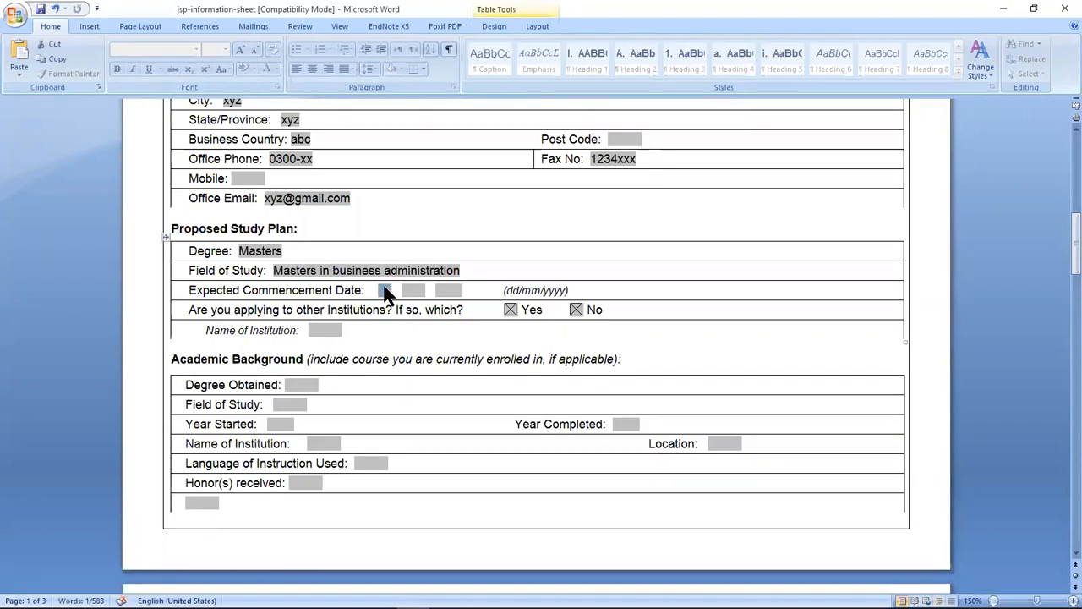
{"action": "type", "text": "8"}
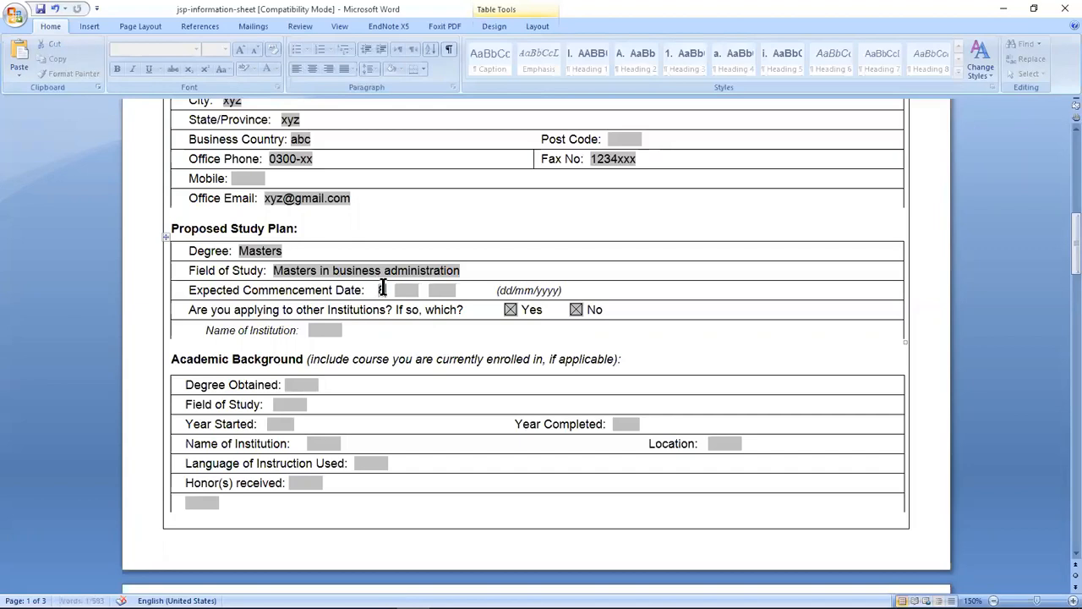
{"action": "key", "text": "Tab"}
{"action": "key", "text": "Tab"}
{"action": "key", "text": "shift+Tab"}
{"action": "left_click", "coordinate": [423, 291]}
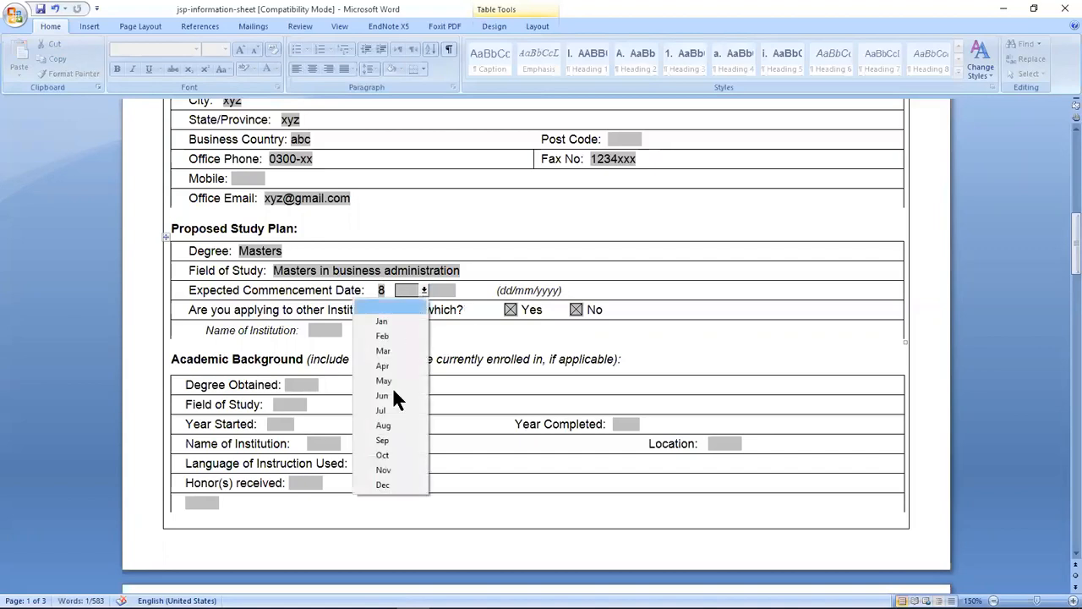
{"action": "left_click", "coordinate": [383, 457]}
{"action": "left_click", "coordinate": [435, 290]}
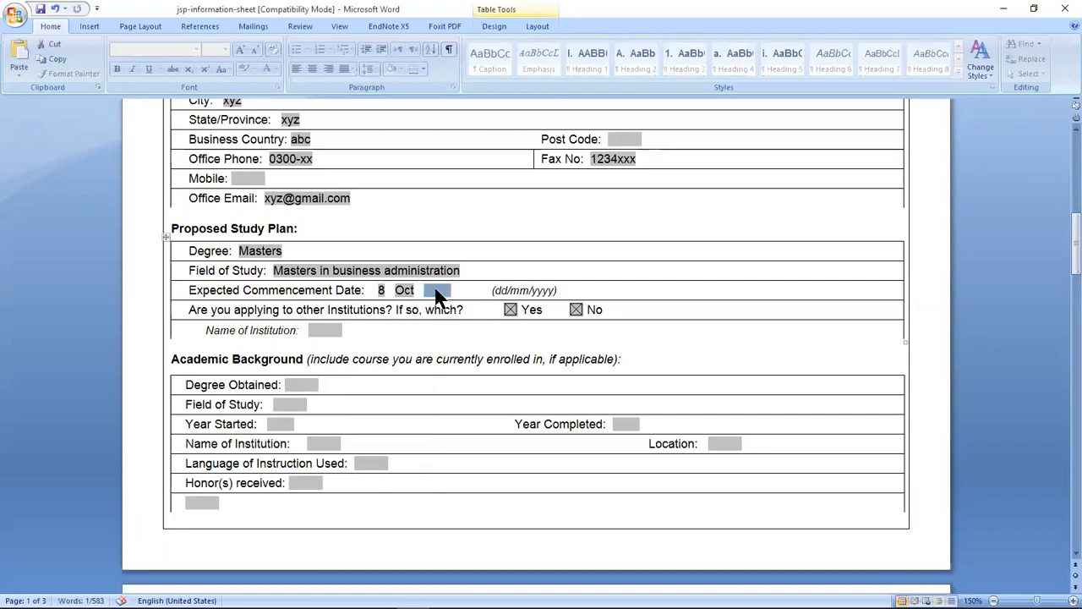
{"action": "type", "text": "21"}
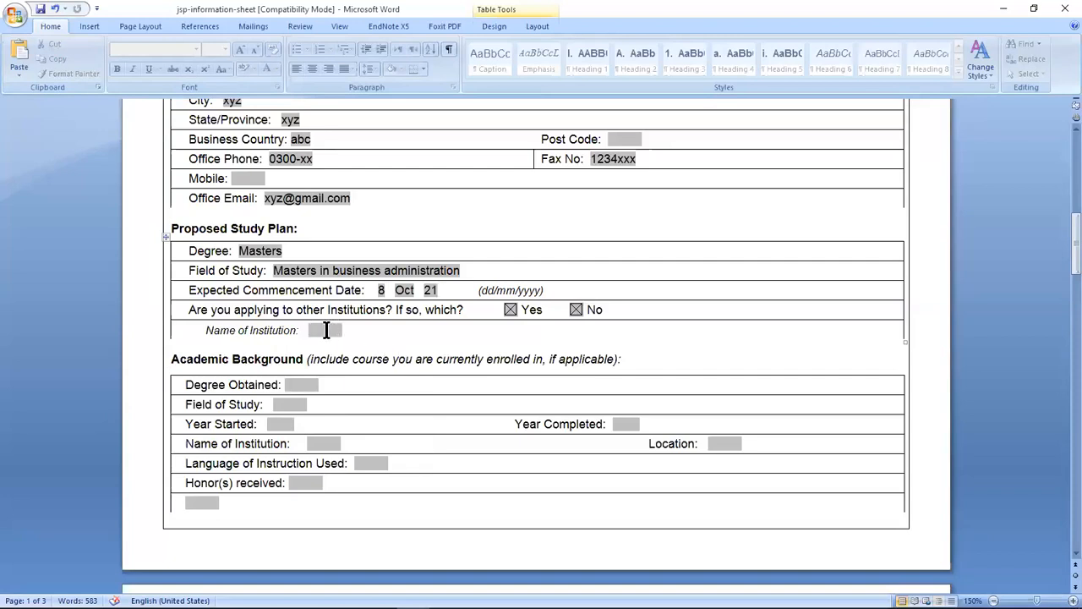
- In the first Academic Background entry, enter degree obtained "graduation", field of study "business administration" and year started 20
{"action": "scroll", "coordinate": [326, 334], "scroll_direction": "down", "scroll_amount": 2}
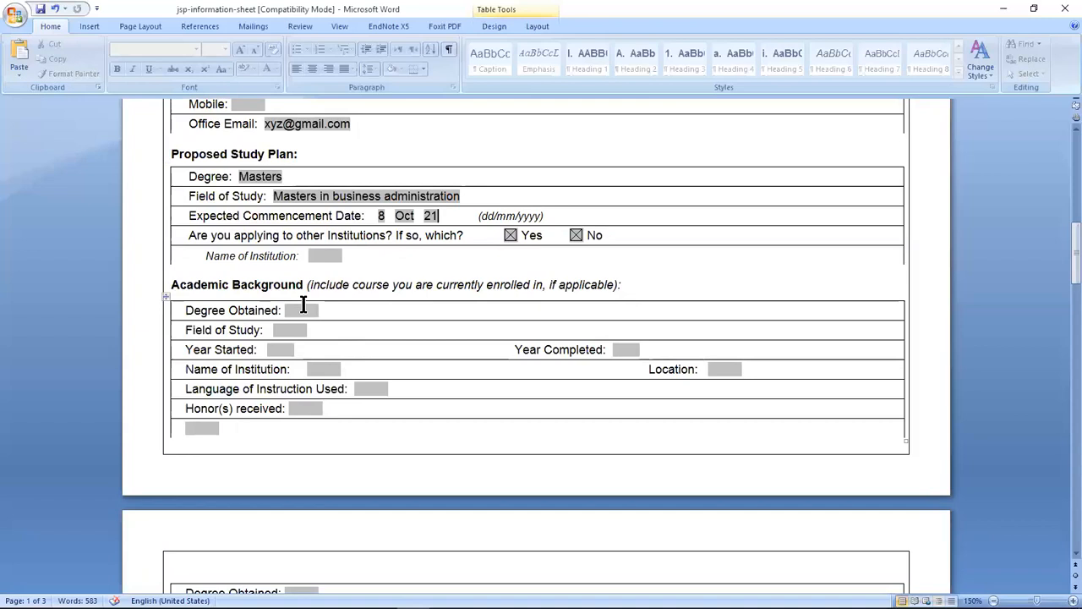
{"action": "left_click", "coordinate": [302, 310]}
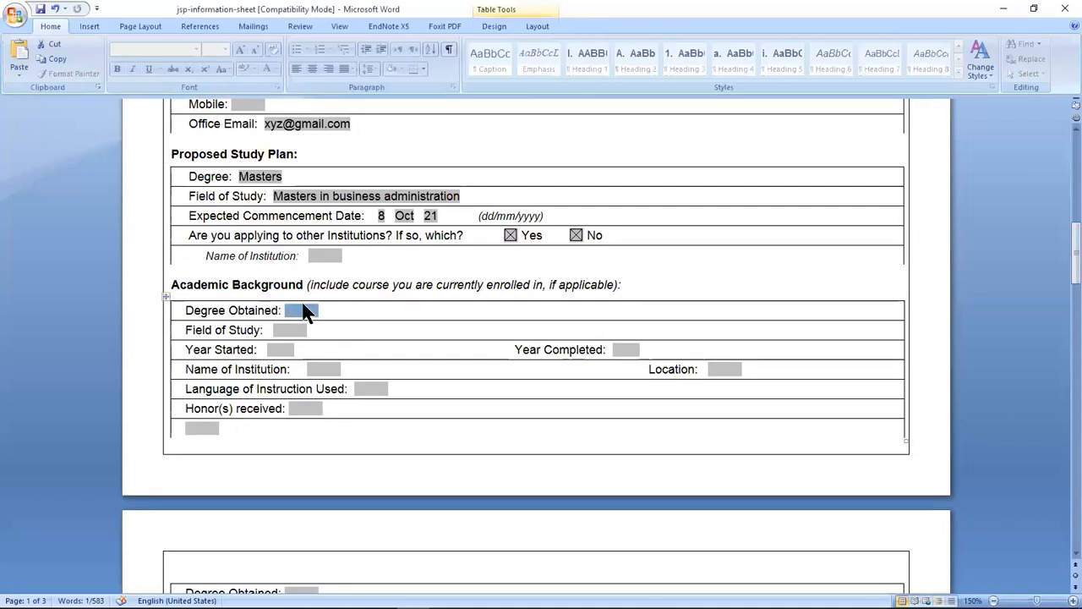
{"action": "type", "text": "g"}
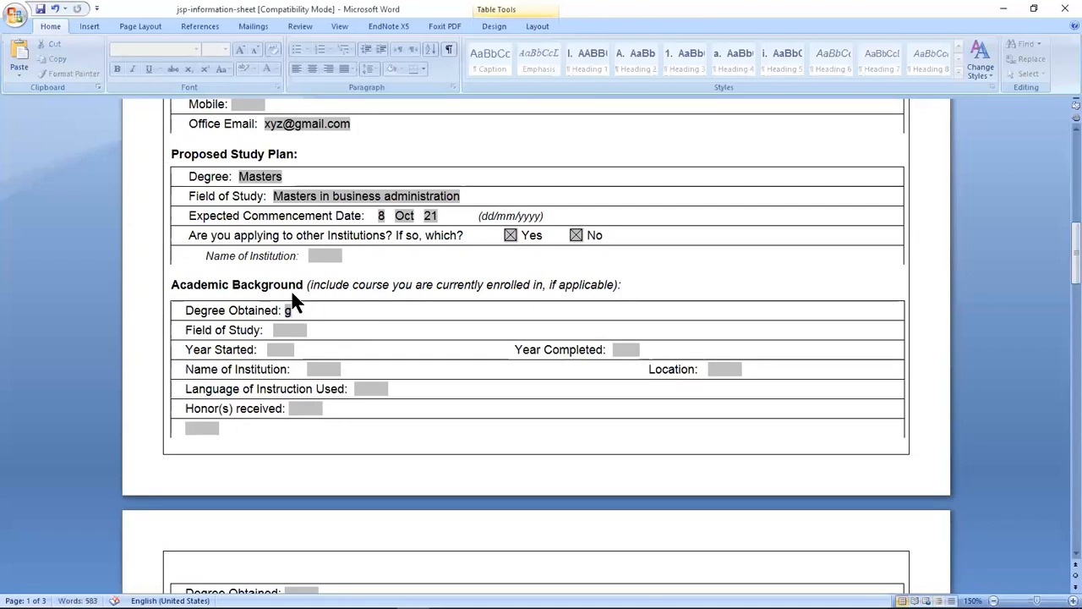
{"action": "type", "text": "raduation"}
{"action": "left_click", "coordinate": [287, 331]}
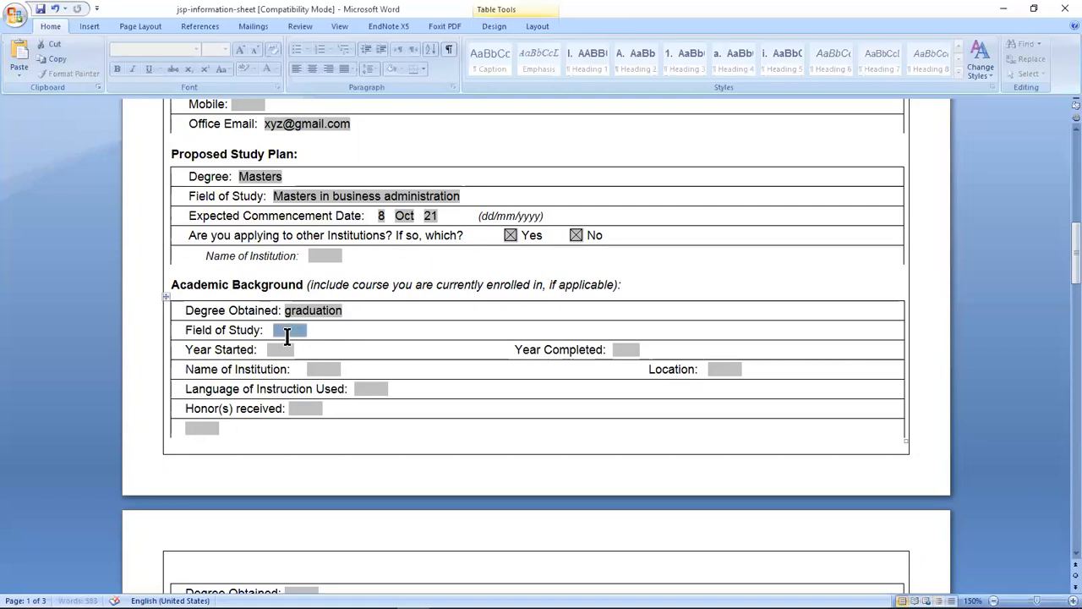
{"action": "type", "text": "busi"}
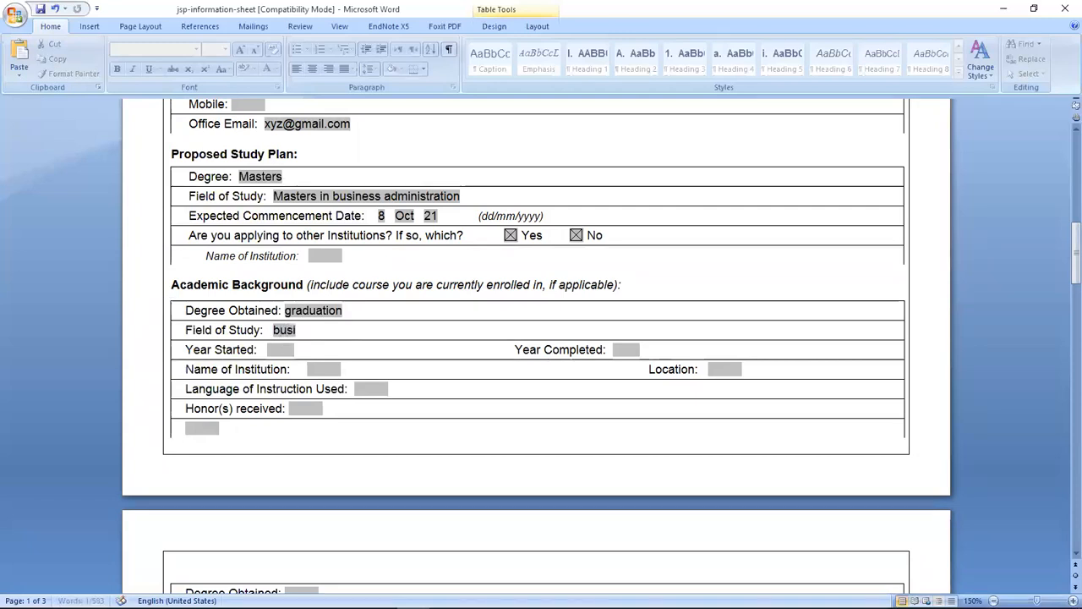
{"action": "type", "text": "ness"}
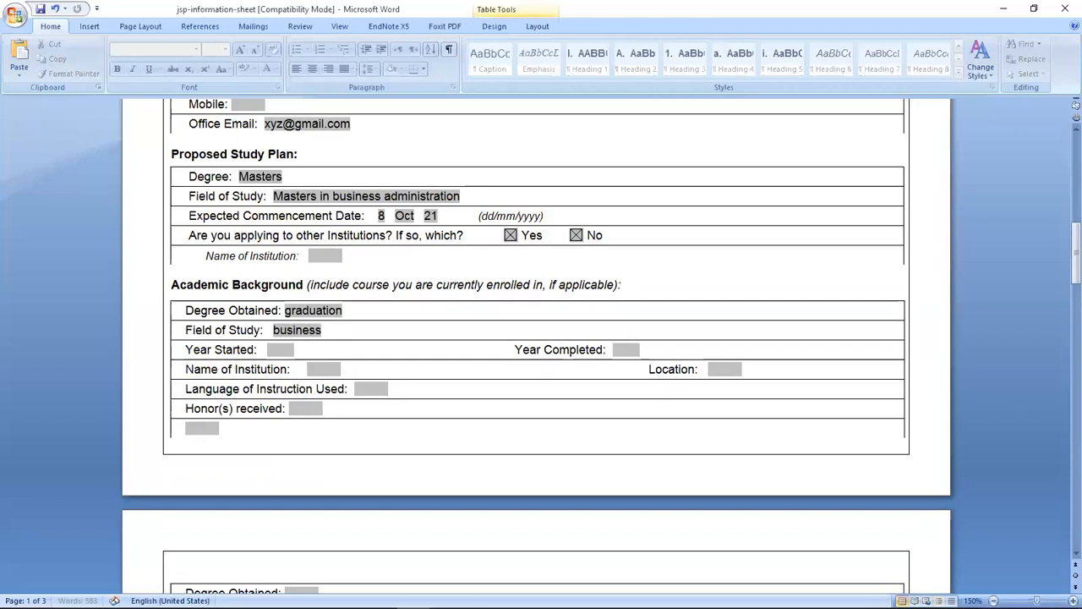
{"action": "type", "text": " administration"}
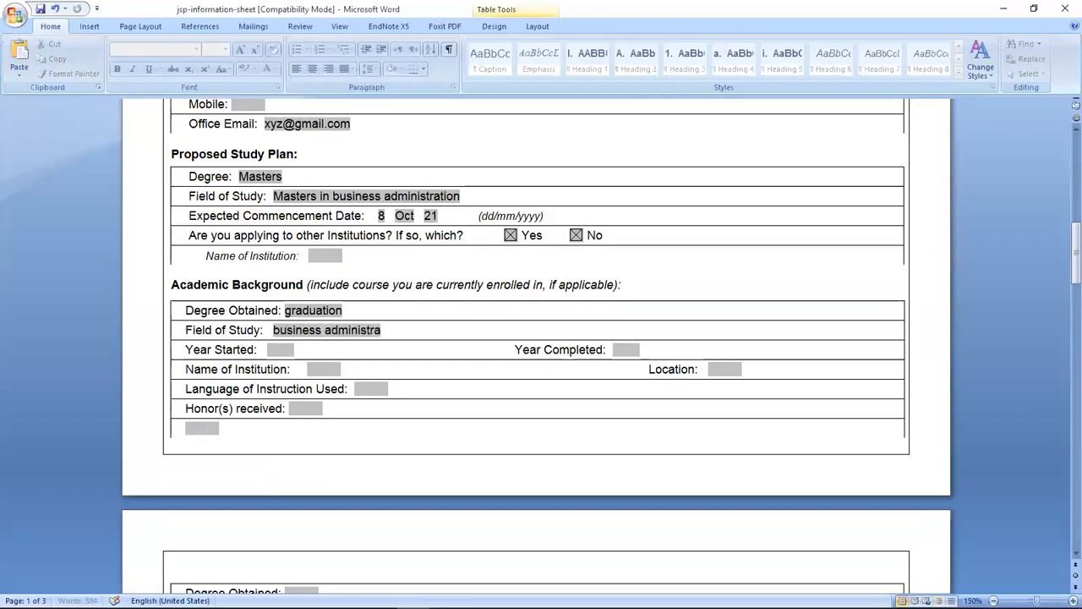
{"action": "left_click", "coordinate": [290, 351]}
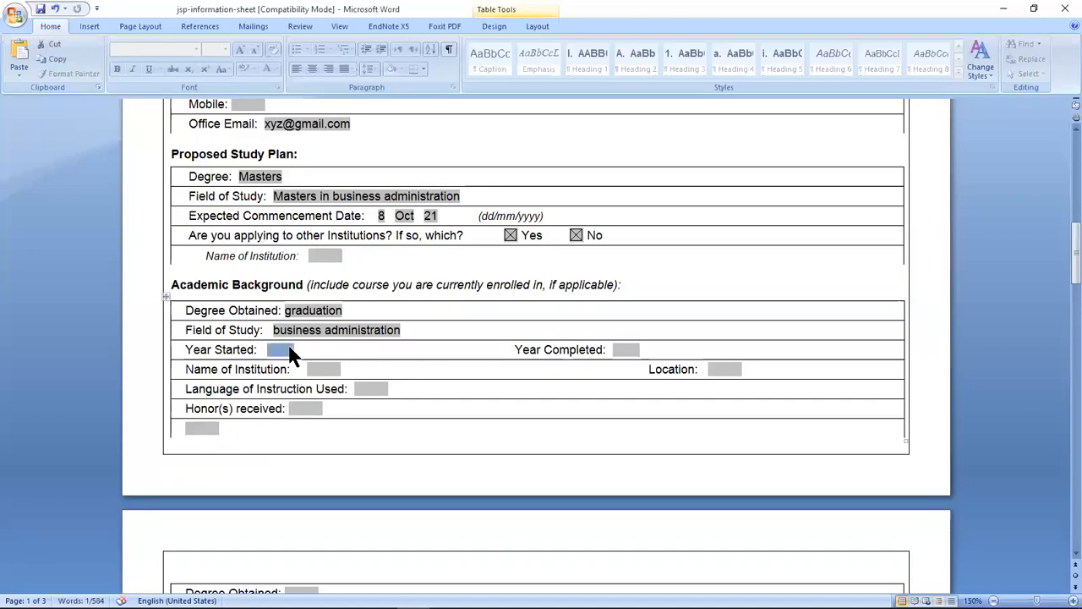
{"action": "type", "text": "20"}
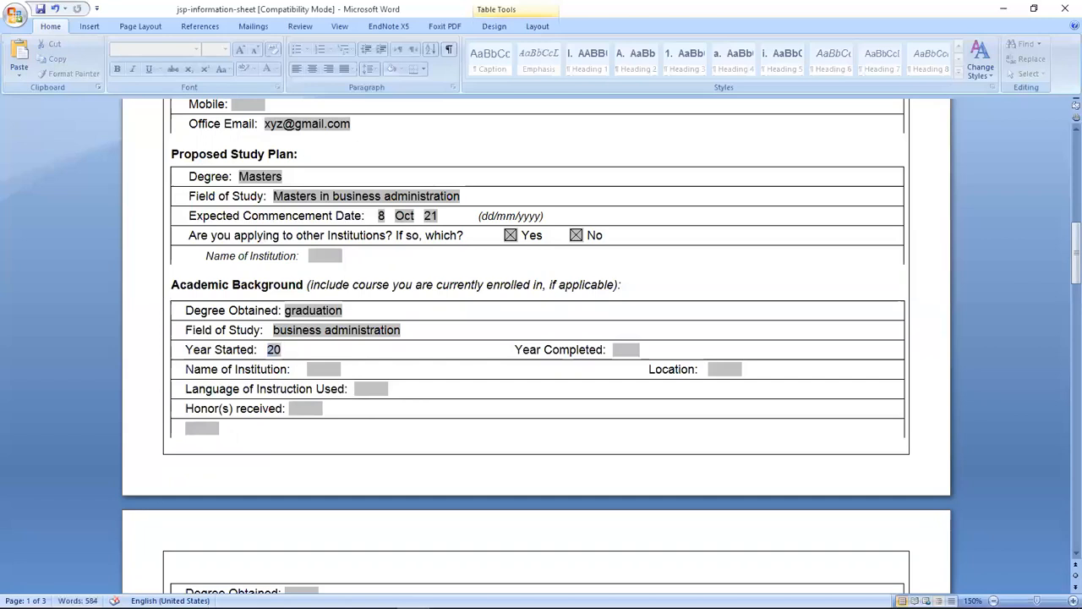
- Enter "Punjab university etc..." as the name of institution and "Lahore" as its location in the first Academic Background entry
{"action": "left_click", "coordinate": [329, 372]}
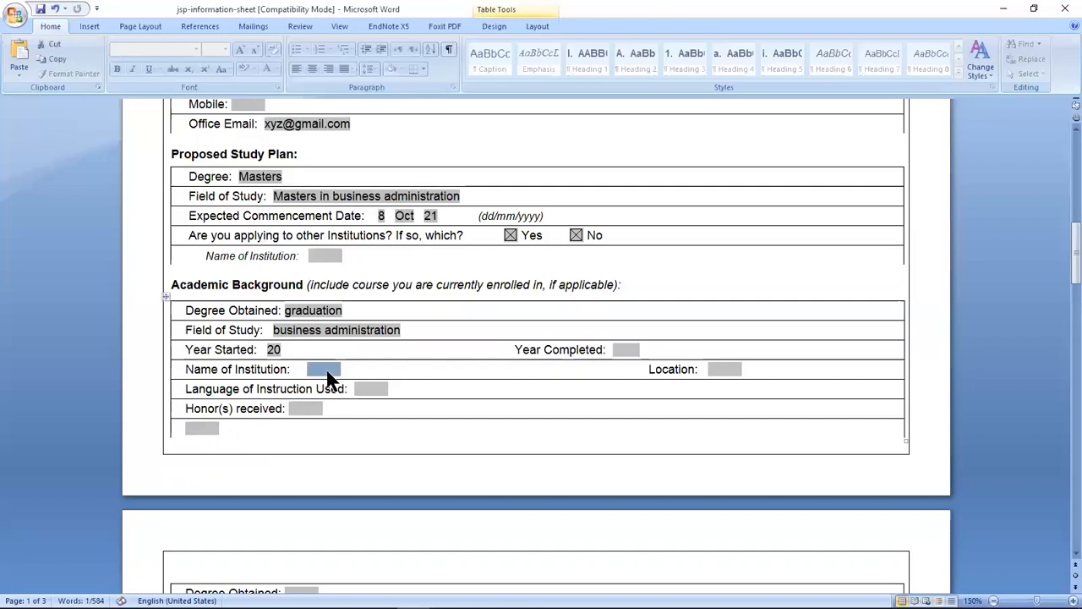
{"action": "type", "text": "Pnjab university etc..."}
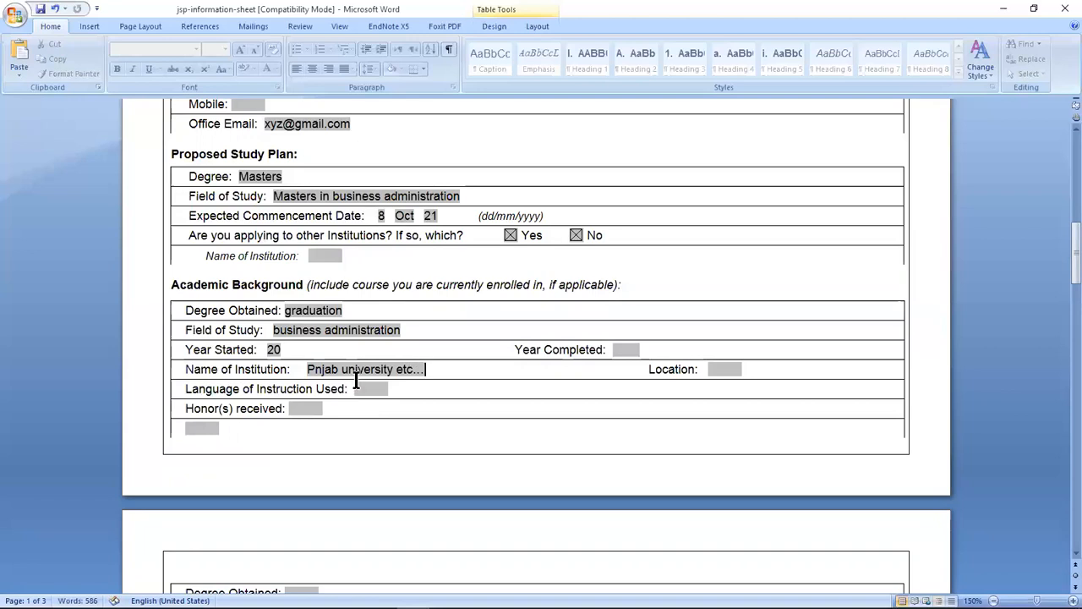
{"action": "left_click", "coordinate": [316, 369]}
{"action": "type", "text": "u"}
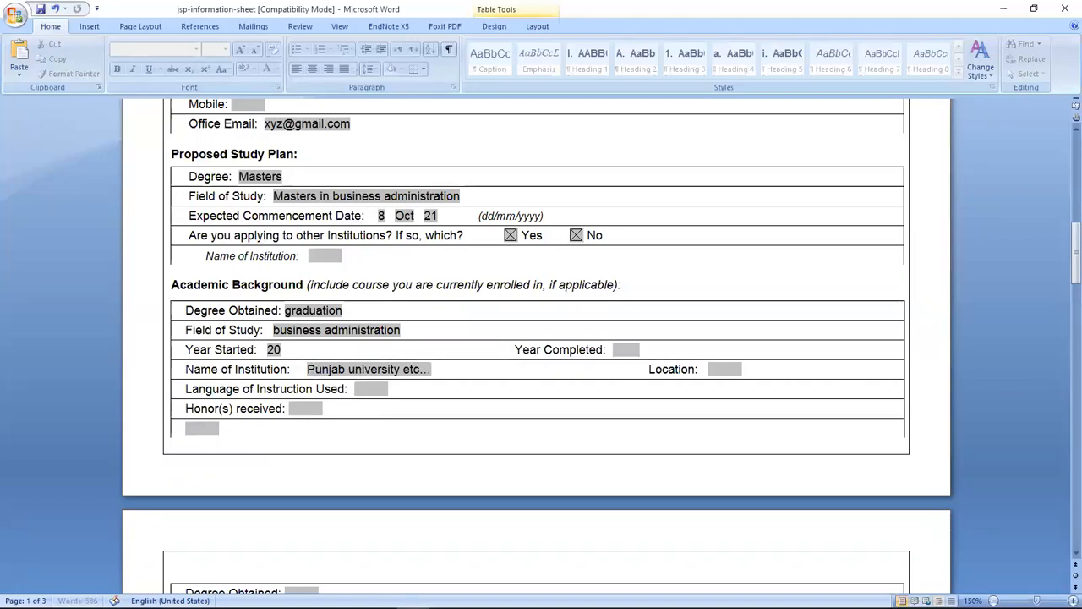
{"action": "left_click", "coordinate": [720, 370]}
{"action": "type", "text": "Lahore"}
- Enter "english, urdu" as the language of instruction and "...." as the honors received in the first Academic Background entry
{"action": "left_click", "coordinate": [381, 389]}
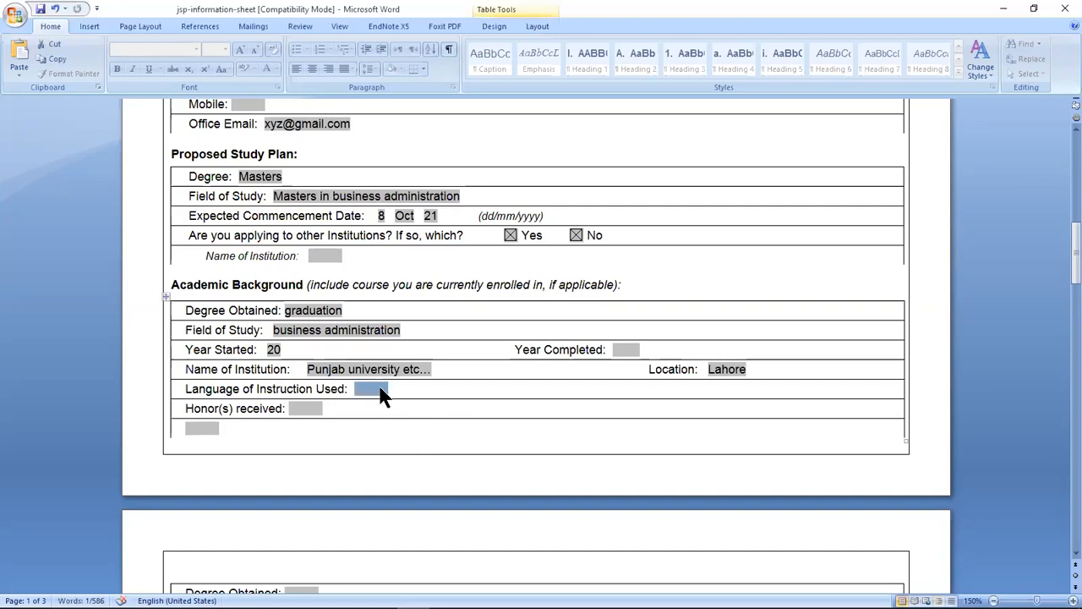
{"action": "type", "text": "english, urdu"}
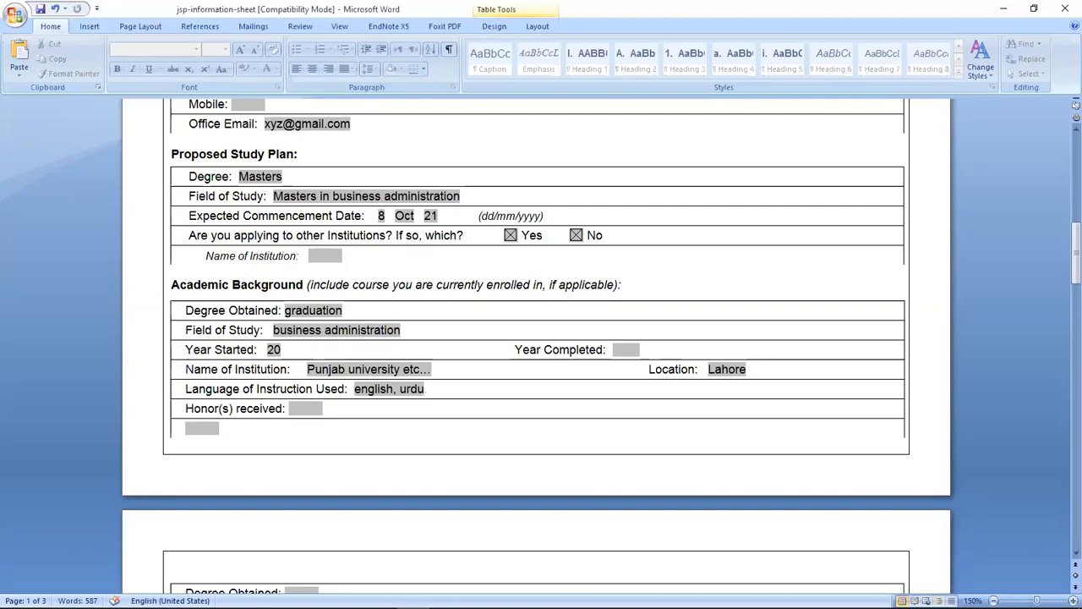
{"action": "left_click", "coordinate": [303, 408]}
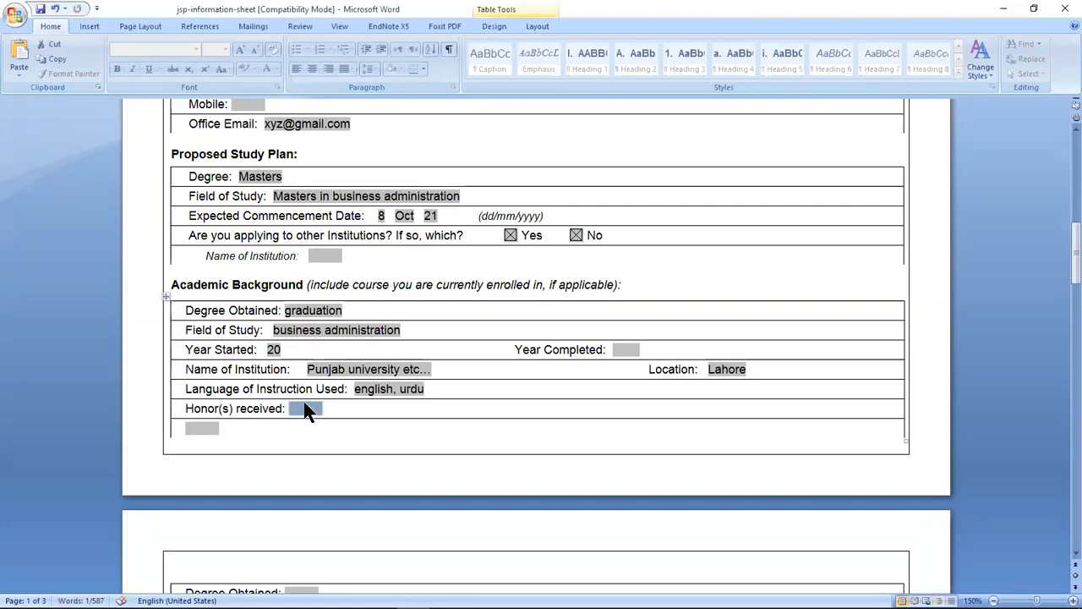
{"action": "type", "text": "...."}
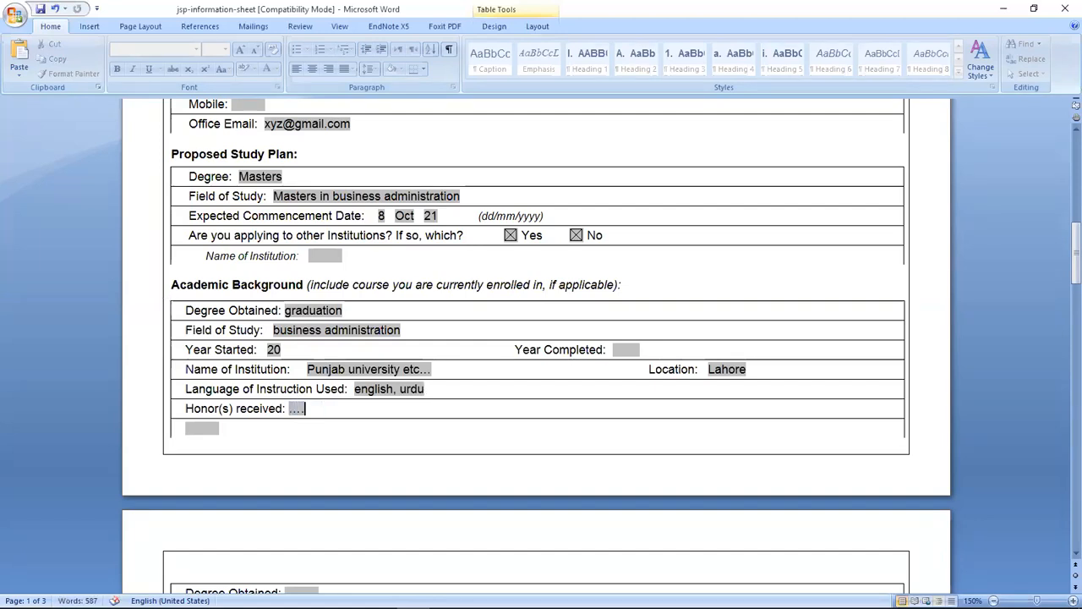
{"action": "scroll", "coordinate": [302, 397], "scroll_direction": "down", "scroll_amount": 5}
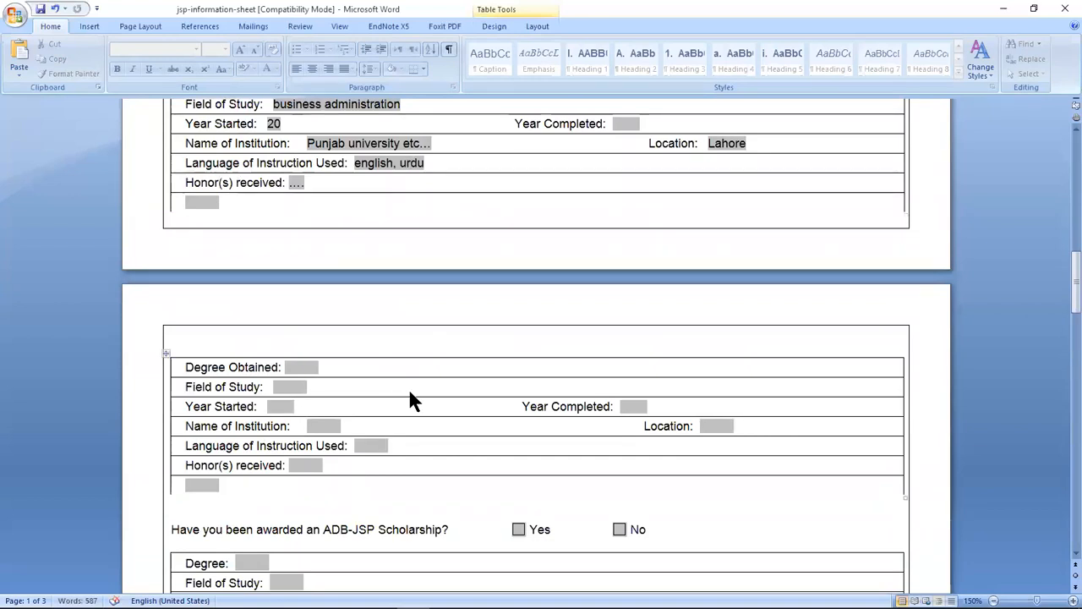
{"action": "scroll", "coordinate": [410, 393], "scroll_direction": "down", "scroll_amount": 1}
{"action": "scroll", "coordinate": [409, 388], "scroll_direction": "down", "scroll_amount": 4}
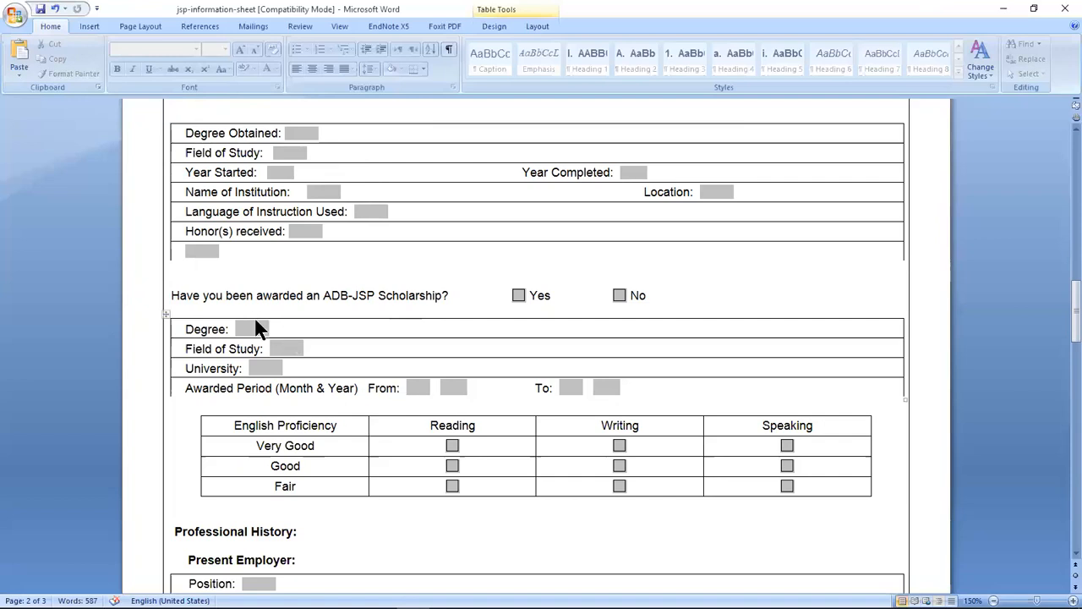
{"action": "left_click", "coordinate": [279, 347]}
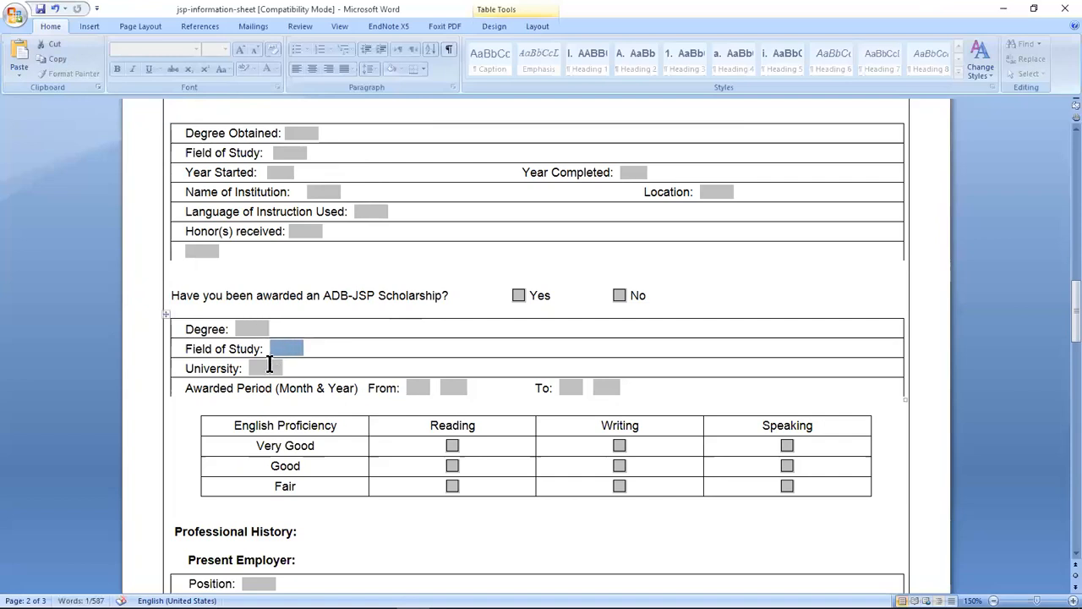
{"action": "left_click", "coordinate": [269, 365]}
- Under Present Employer in Professional History, enter position "manager...", company "xyz...." and nature of work "...."
{"action": "scroll", "coordinate": [416, 416], "scroll_direction": "down", "scroll_amount": 3}
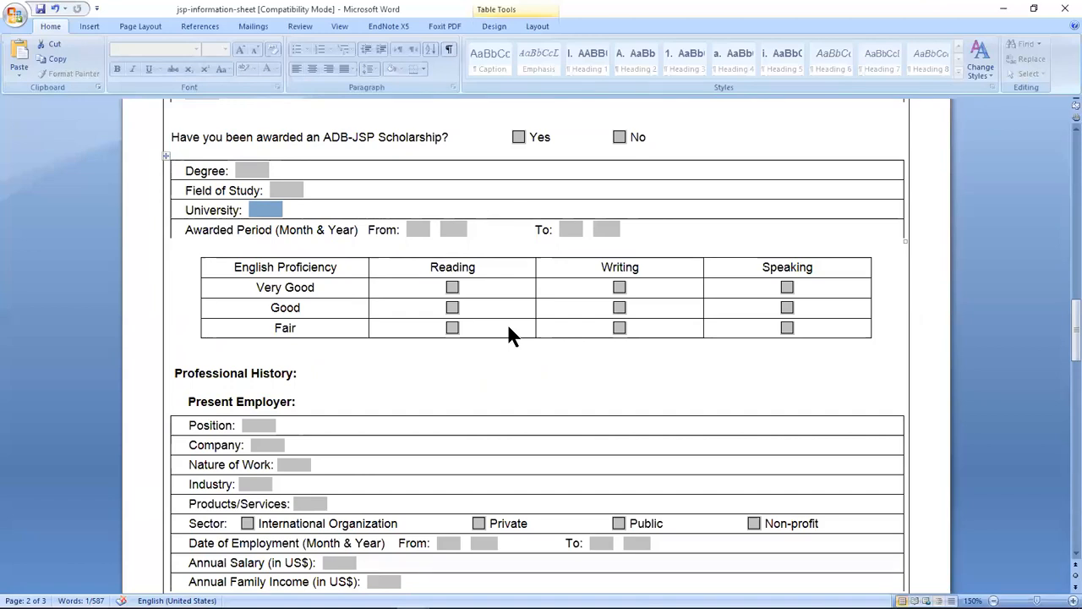
{"action": "scroll", "coordinate": [508, 333], "scroll_direction": "down", "scroll_amount": 3}
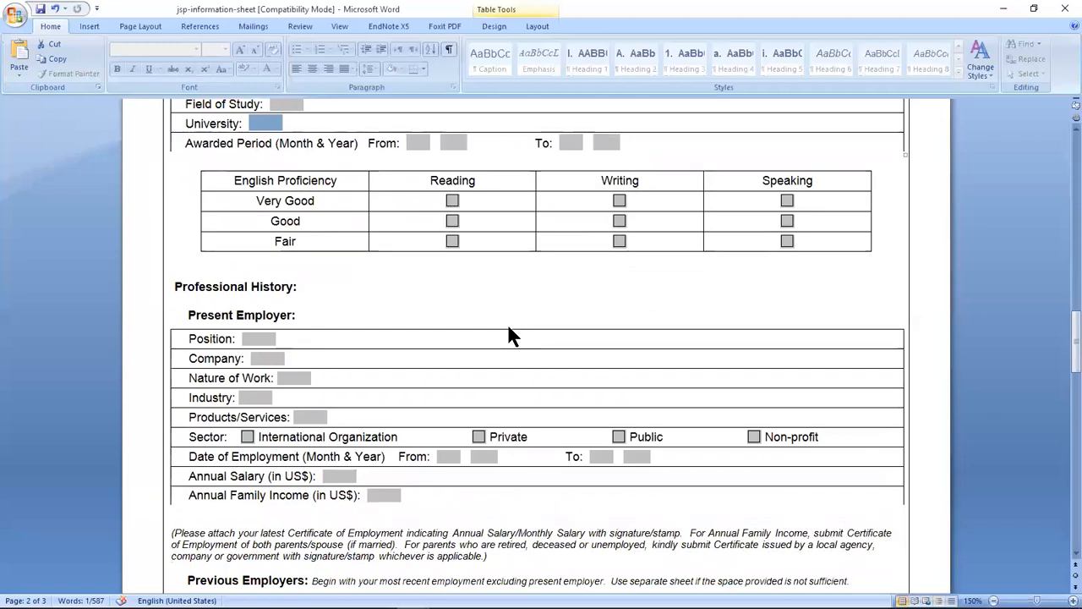
{"action": "scroll", "coordinate": [508, 334], "scroll_direction": "down", "scroll_amount": 3}
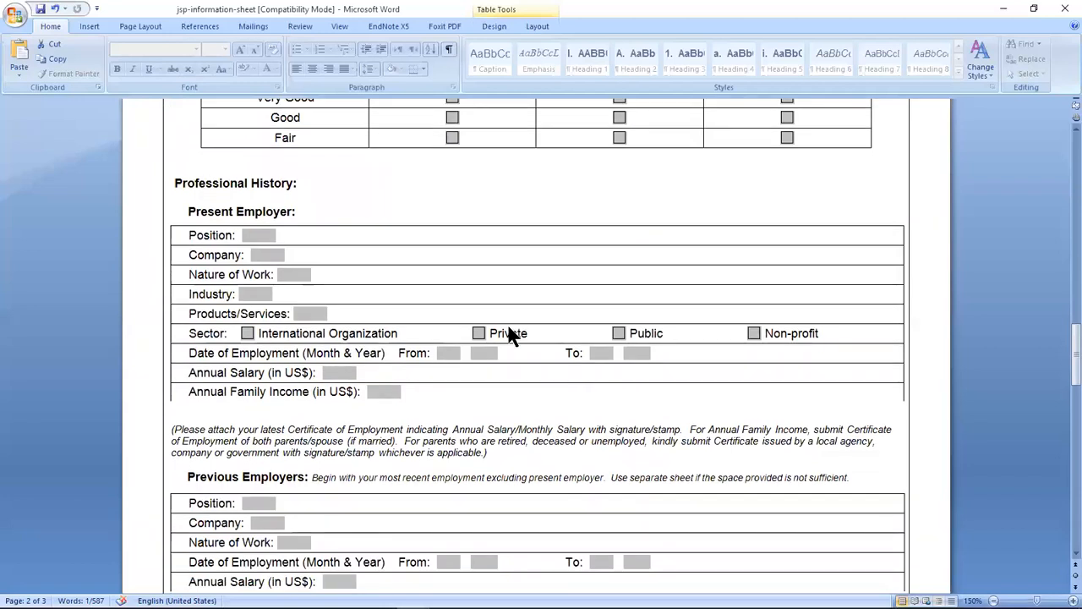
{"action": "left_click", "coordinate": [260, 234]}
{"action": "type", "text": "mana"}
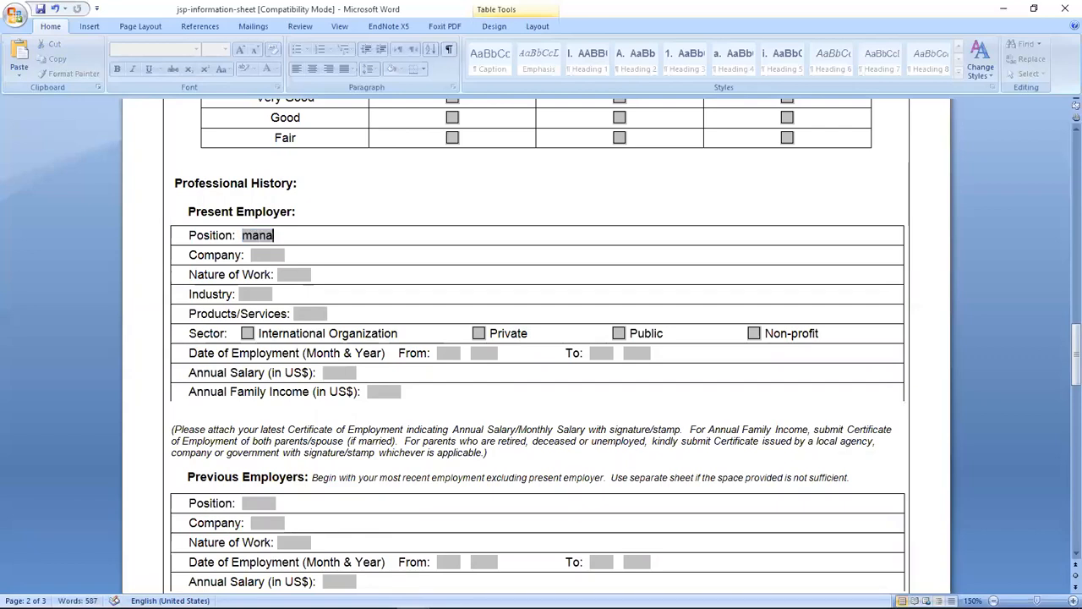
{"action": "type", "text": "ger..."}
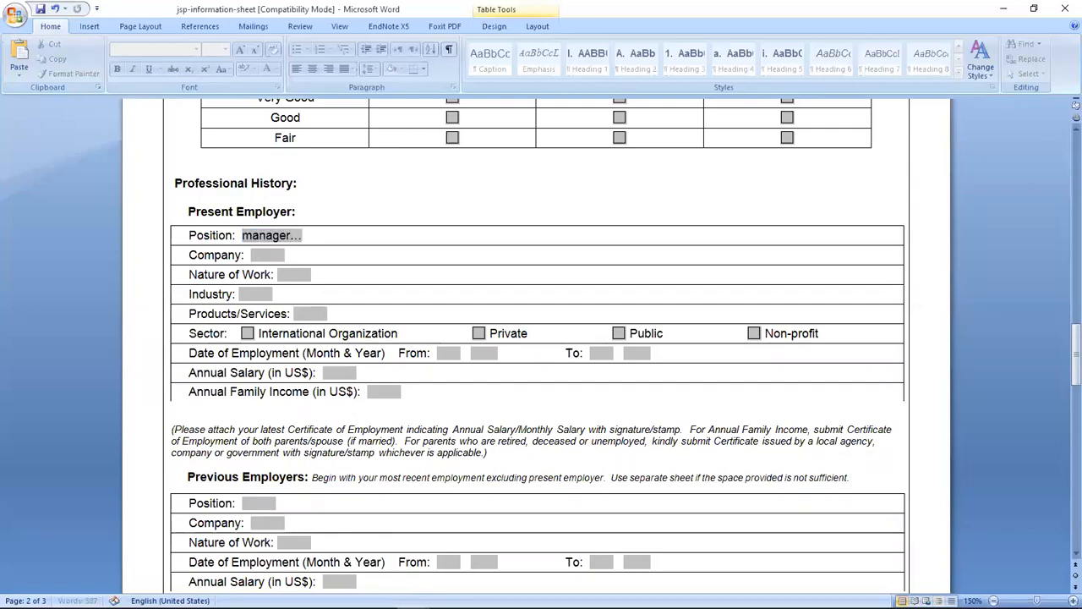
{"action": "left_click", "coordinate": [273, 253]}
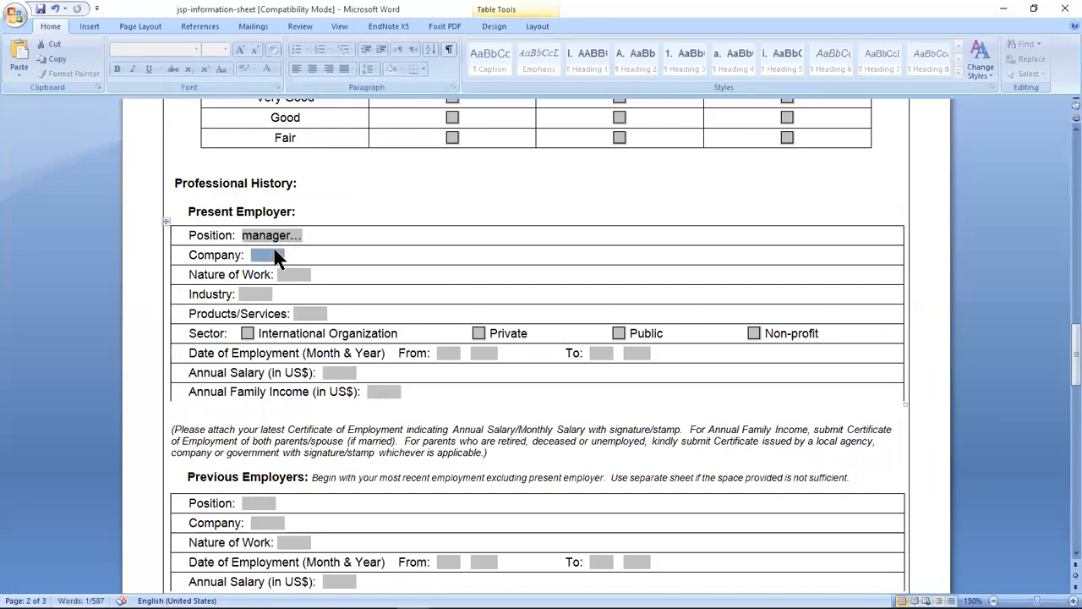
{"action": "type", "text": "xyz...."}
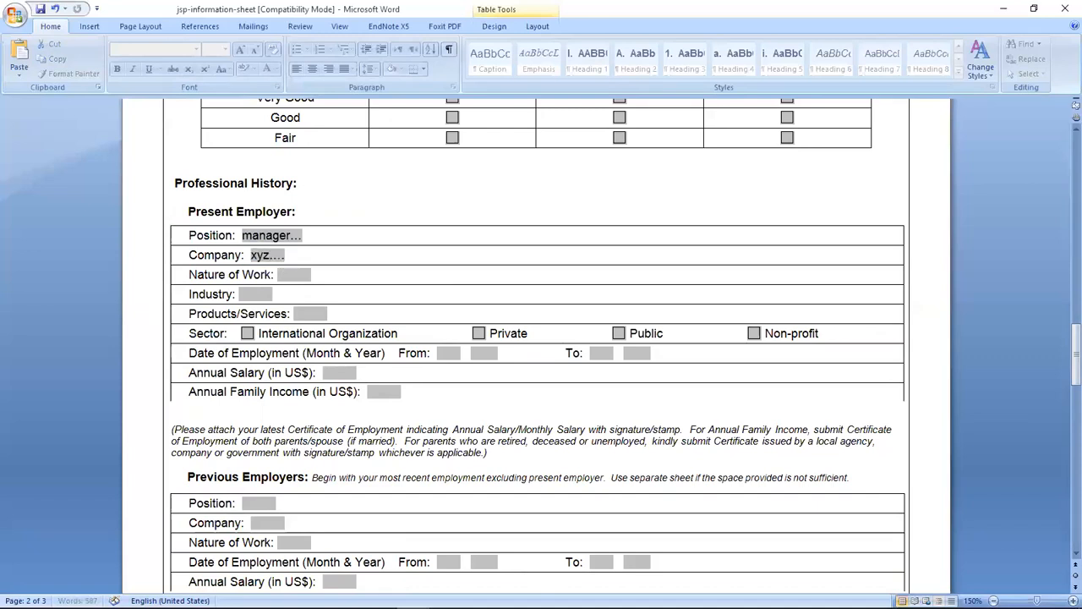
{"action": "left_click", "coordinate": [281, 275]}
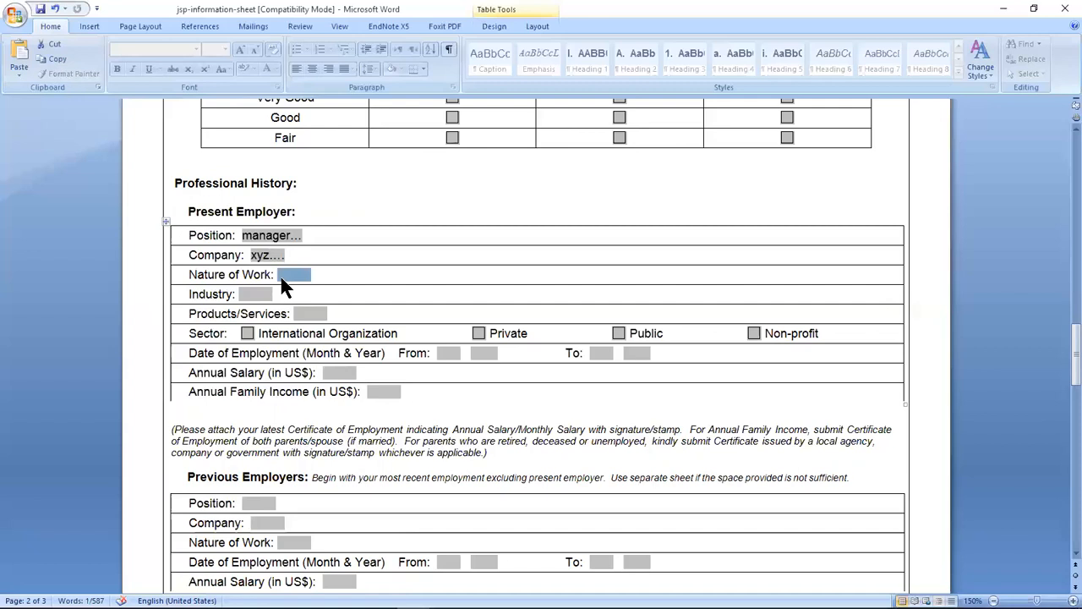
{"action": "type", "text": "...."}
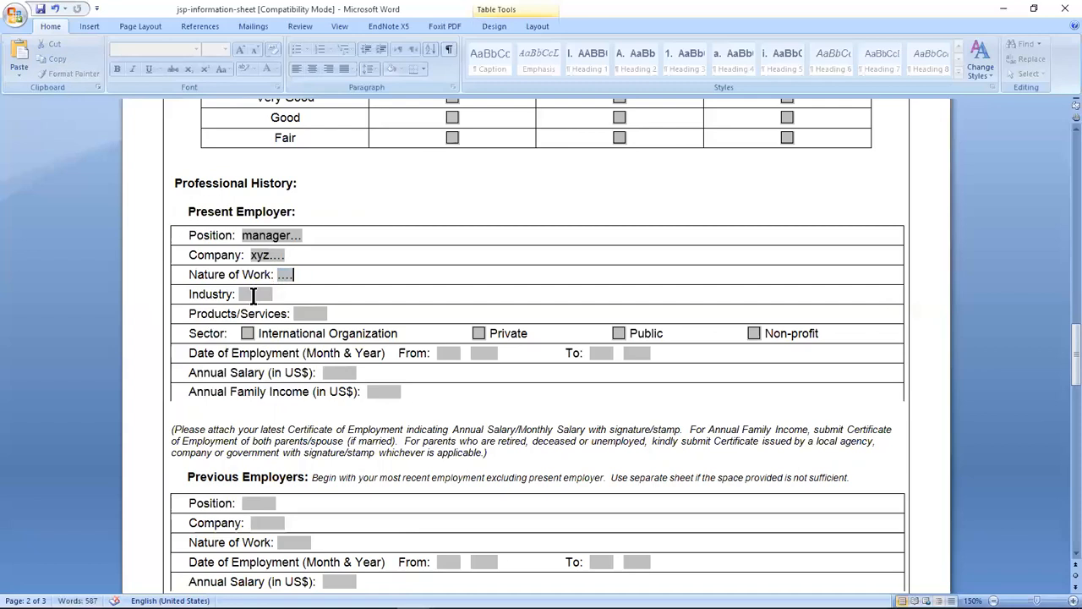
- Review the remaining present employer fields, the previous employer entries, total work experience and the closing questions through the end of the form
{"action": "left_click", "coordinate": [253, 296]}
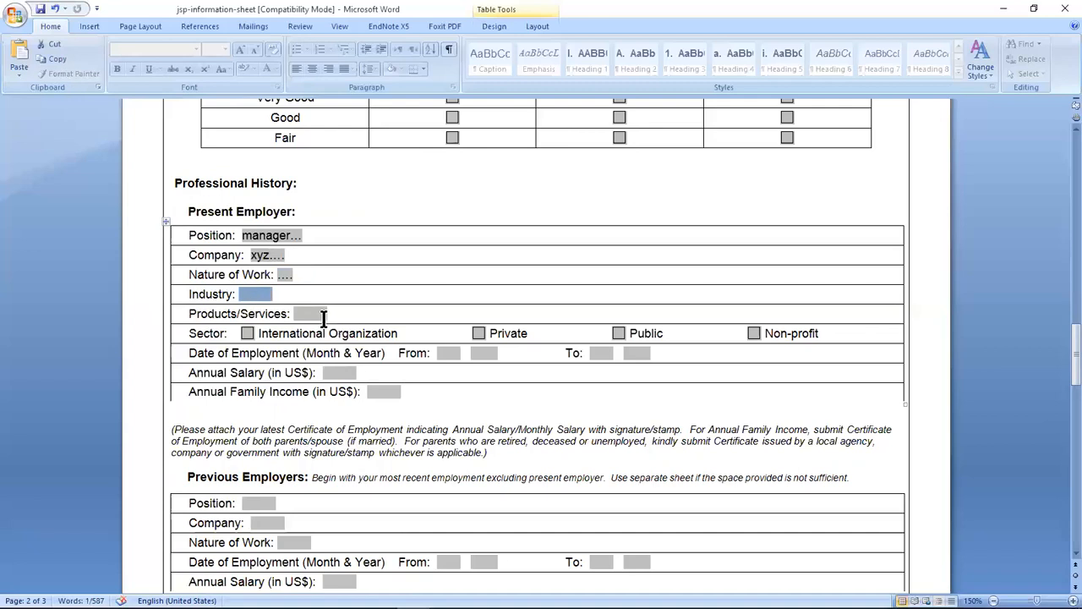
{"action": "left_click", "coordinate": [323, 317]}
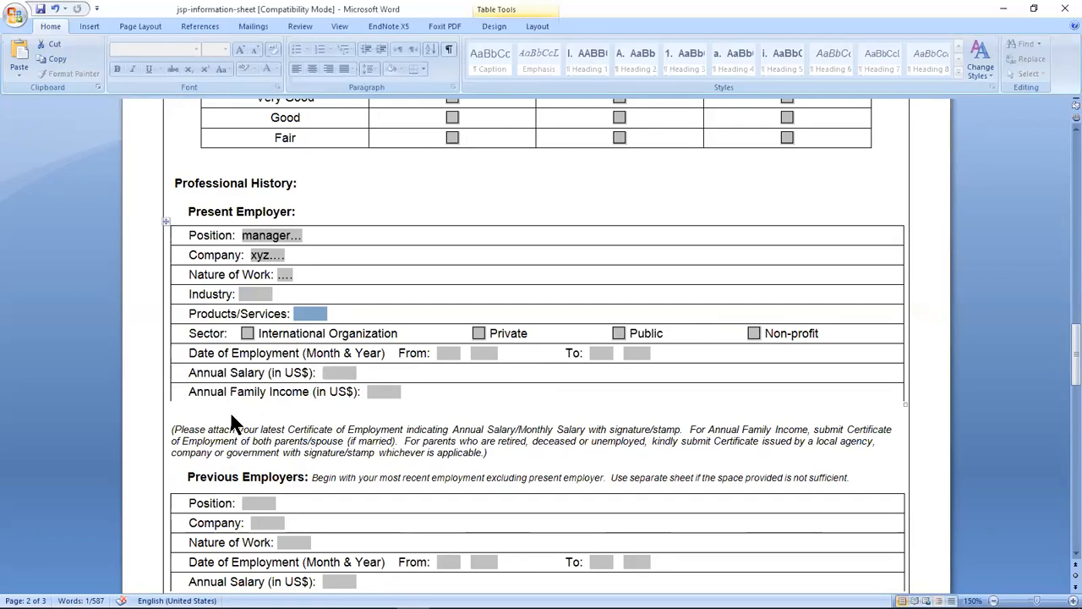
{"action": "scroll", "coordinate": [230, 410], "scroll_direction": "down", "scroll_amount": 3}
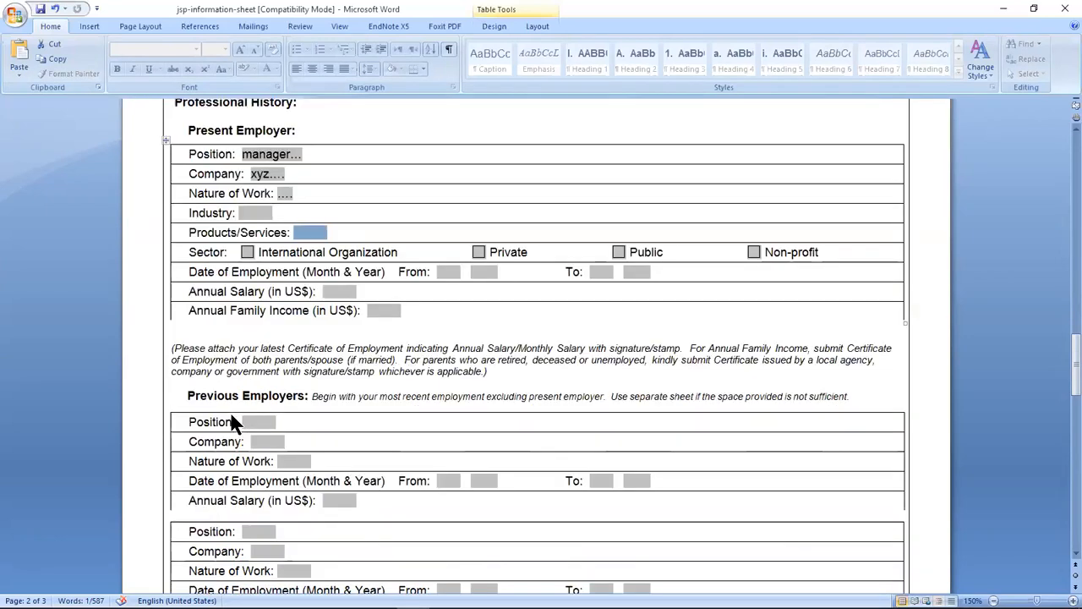
{"action": "scroll", "coordinate": [232, 420], "scroll_direction": "down", "scroll_amount": 3}
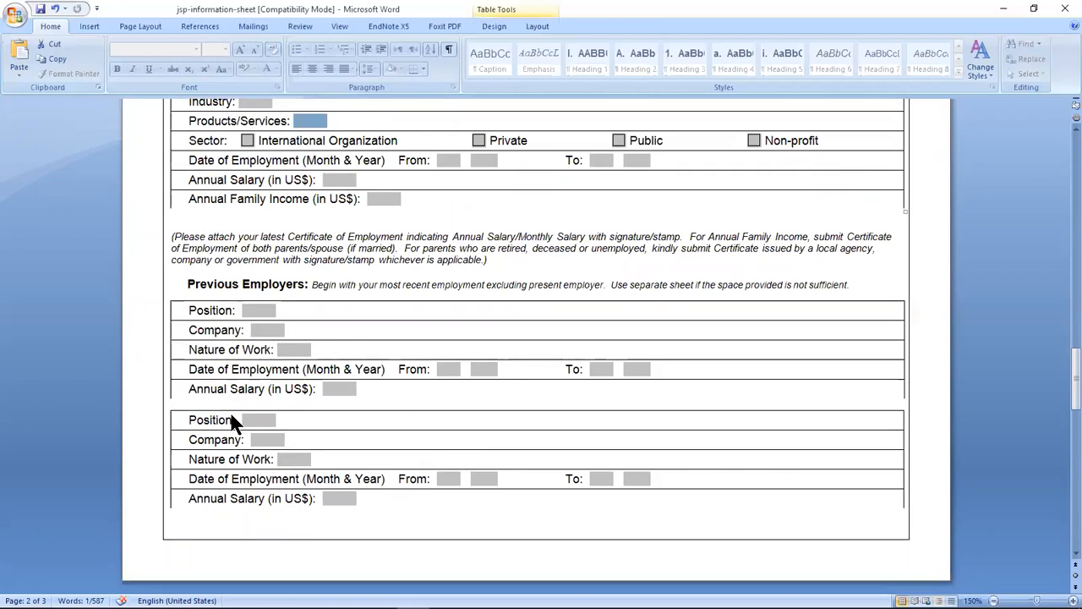
{"action": "scroll", "coordinate": [229, 408], "scroll_direction": "up", "scroll_amount": 2}
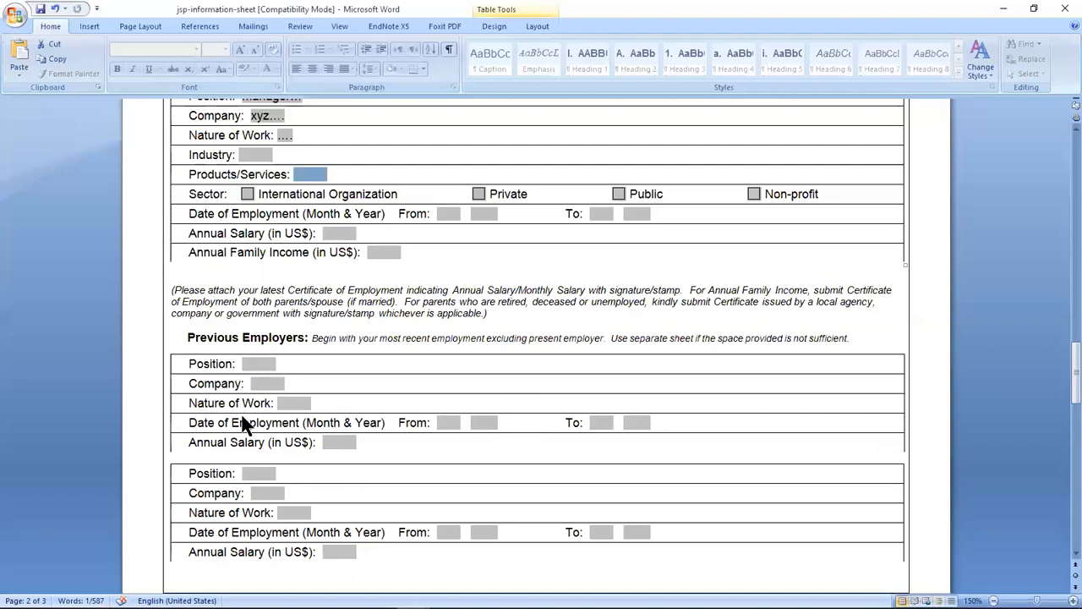
{"action": "scroll", "coordinate": [243, 422], "scroll_direction": "down", "scroll_amount": 3}
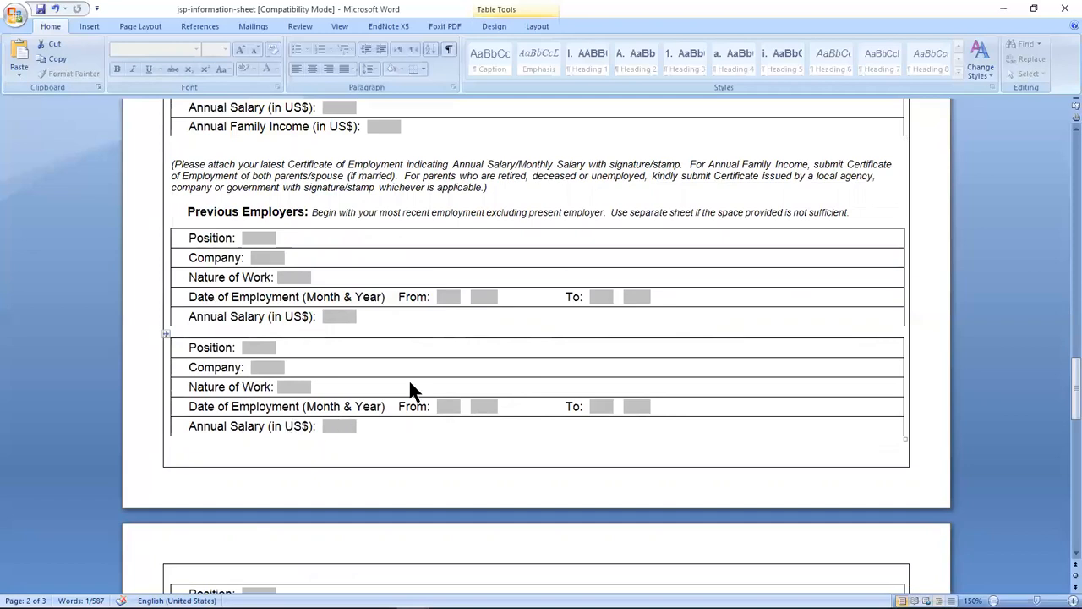
{"action": "scroll", "coordinate": [410, 388], "scroll_direction": "down", "scroll_amount": 7}
{"action": "scroll", "coordinate": [410, 387], "scroll_direction": "down", "scroll_amount": 6}
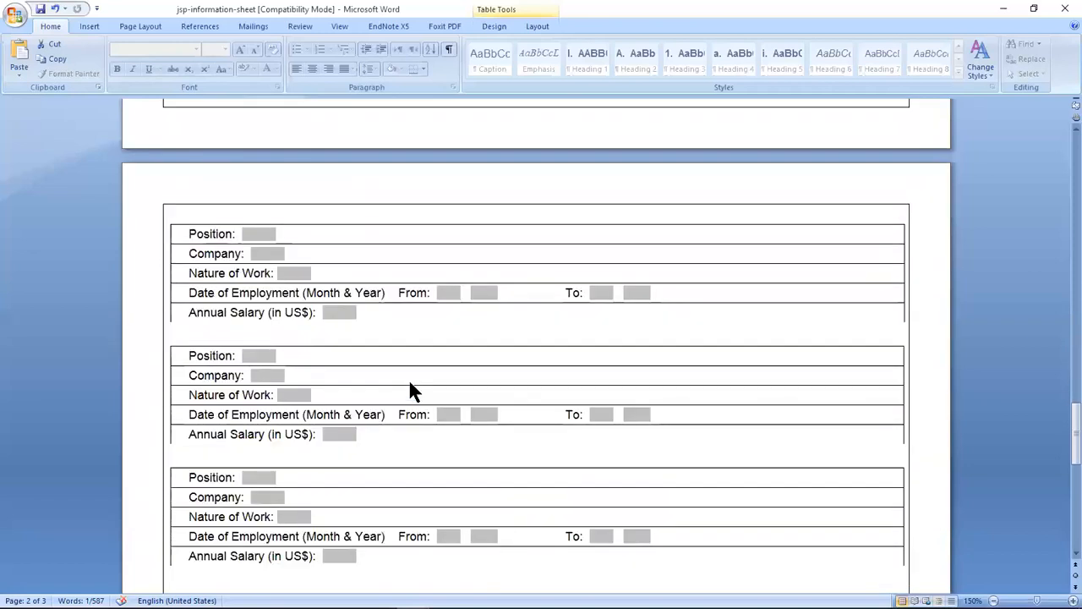
{"action": "scroll", "coordinate": [412, 389], "scroll_direction": "down", "scroll_amount": 1}
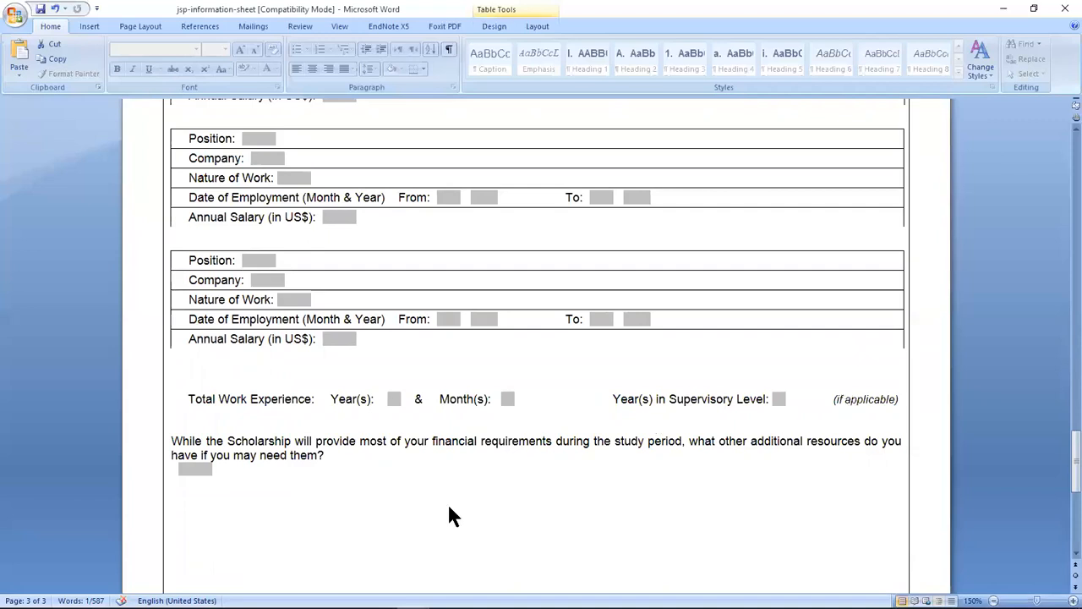
{"action": "scroll", "coordinate": [450, 515], "scroll_direction": "down", "scroll_amount": 3}
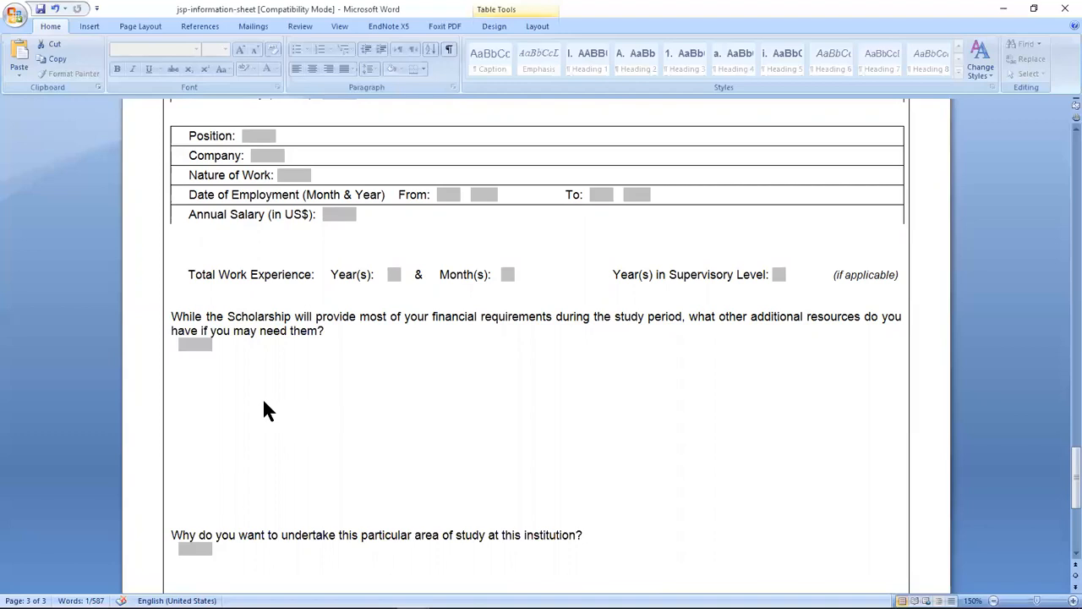
{"action": "scroll", "coordinate": [296, 380], "scroll_direction": "down", "scroll_amount": 4}
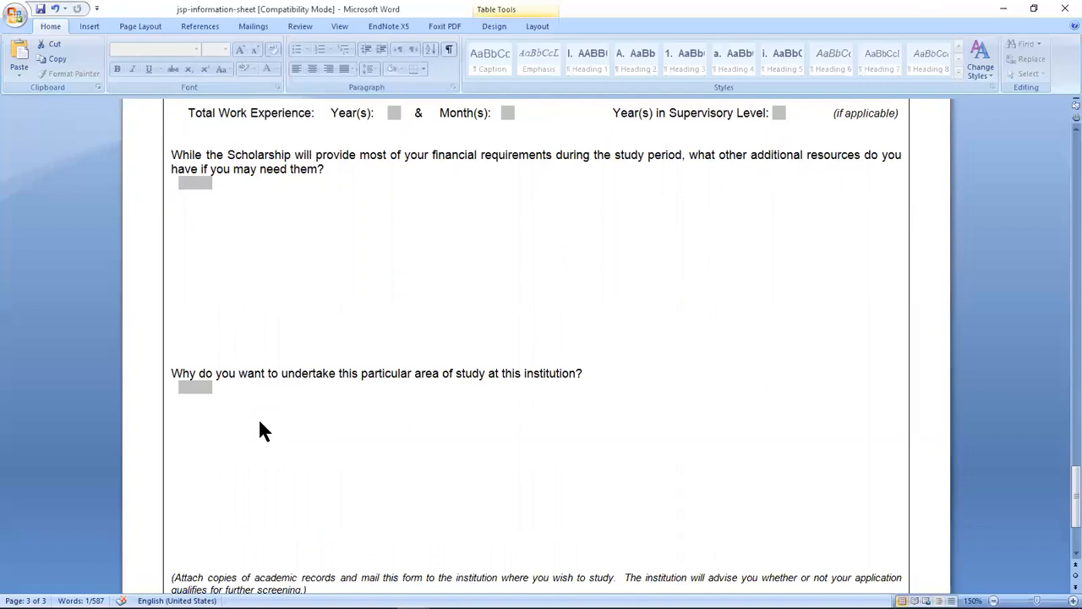
{"action": "scroll", "coordinate": [259, 422], "scroll_direction": "down", "scroll_amount": 2}
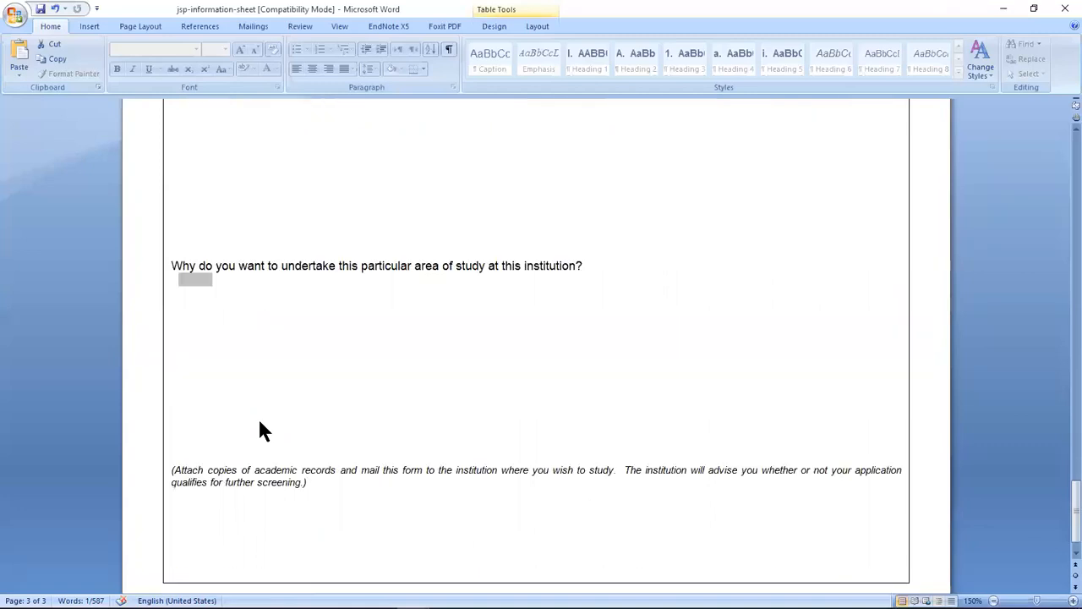